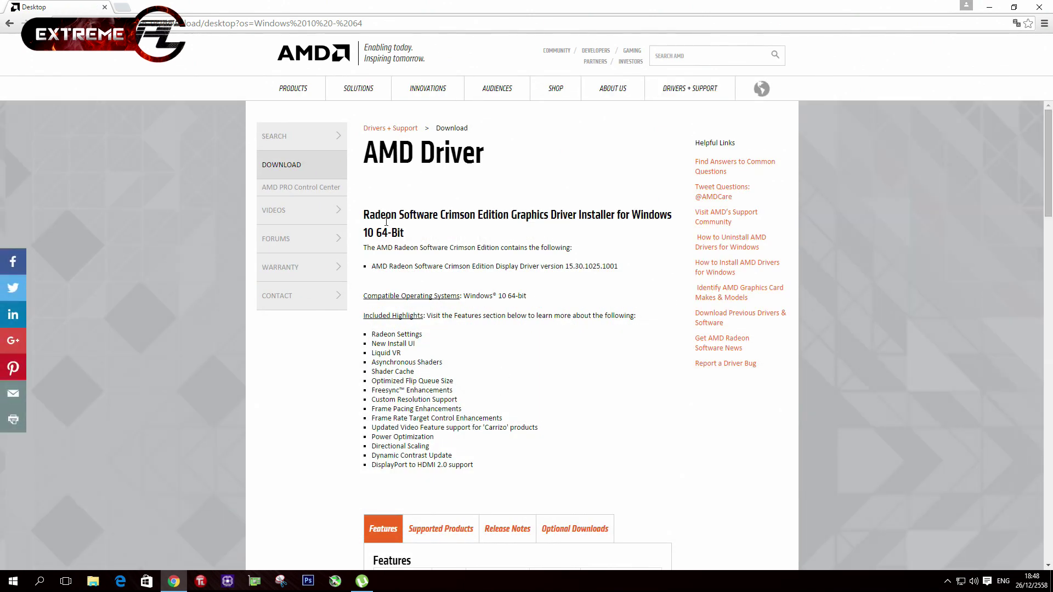
Review the driver page and download the 307 MB Radeon Software Crimson Edition 15.12 package for Windows 10 64-bit.
scroll(386, 222, down, 5)
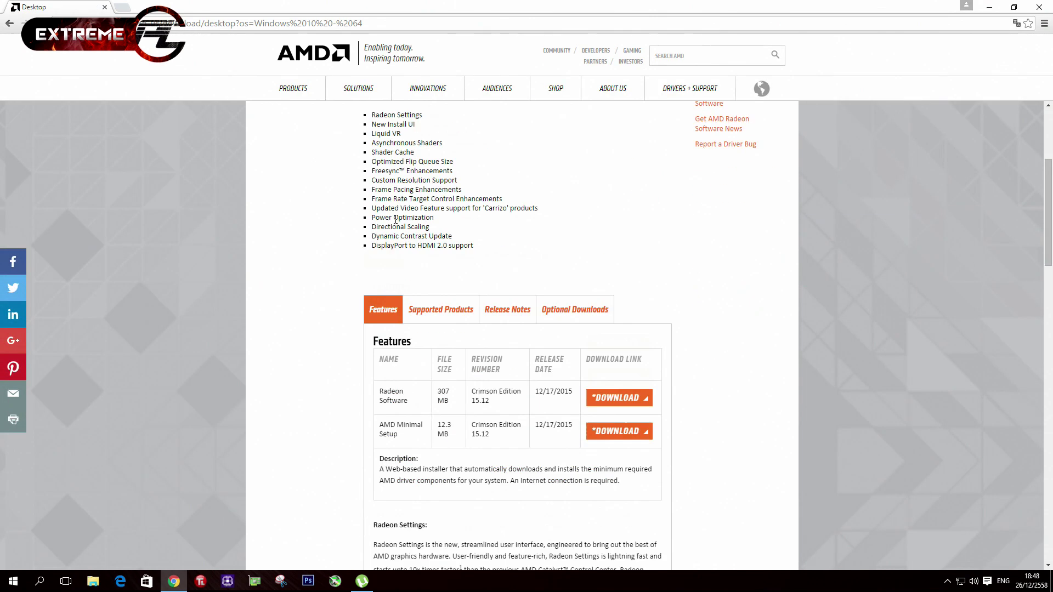
scroll(381, 222, up, 2)
scroll(351, 244, down, 2)
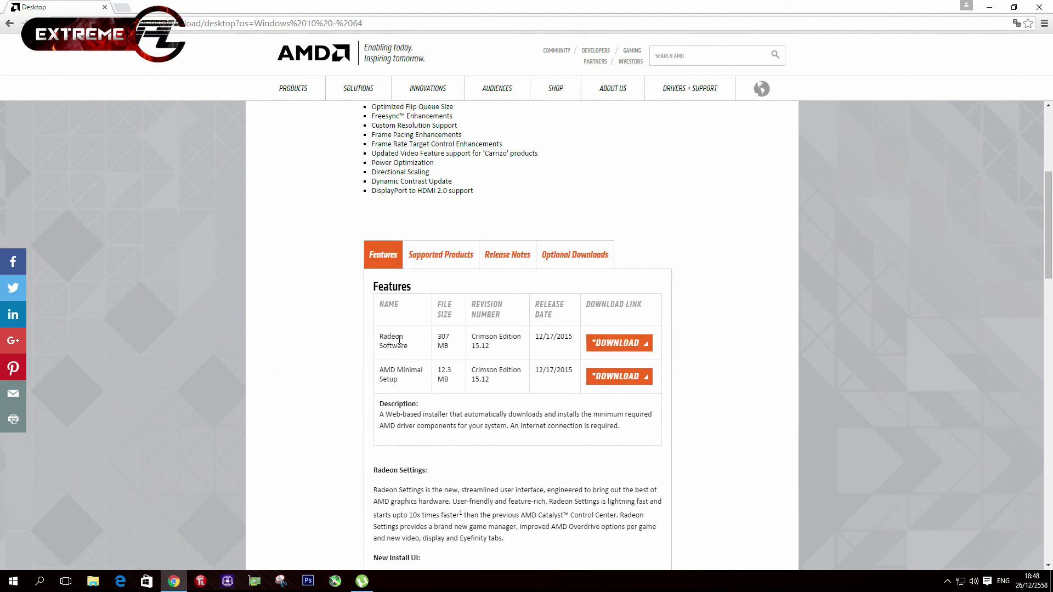
drag(380, 337, 411, 345)
drag(471, 345, 495, 349)
click(495, 349)
double_click(473, 340)
click(498, 346)
drag(546, 339, 552, 339)
click(598, 347)
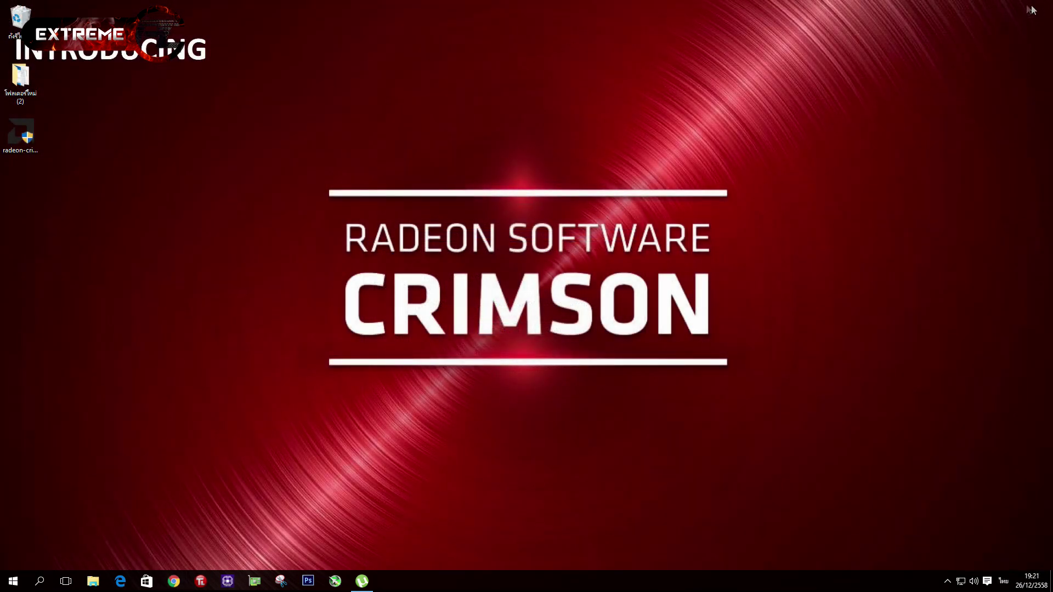
Run the downloaded Radeon Crimson setup from the desktop, allow it to make changes, and extract it to C:\AMD\Radeon-Crimson-15.12-Win10-64Bit.
double_click(27, 144)
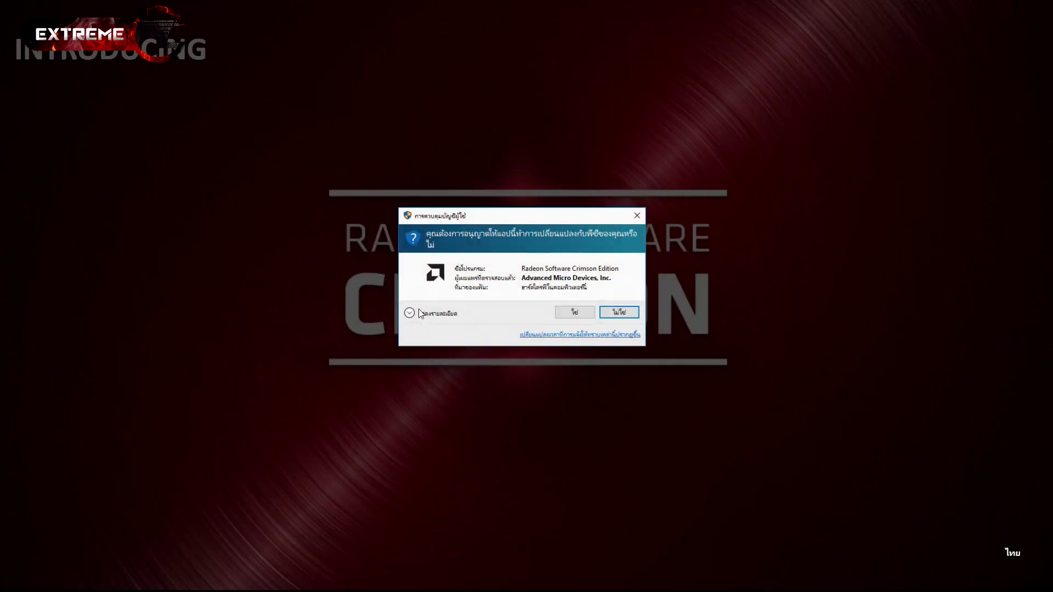
click(571, 312)
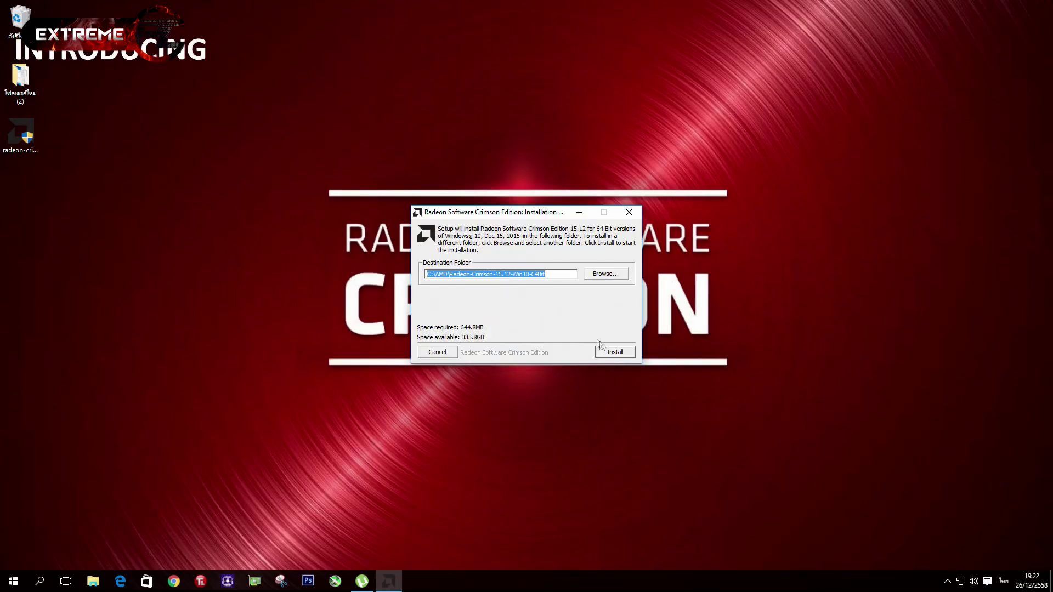
click(609, 352)
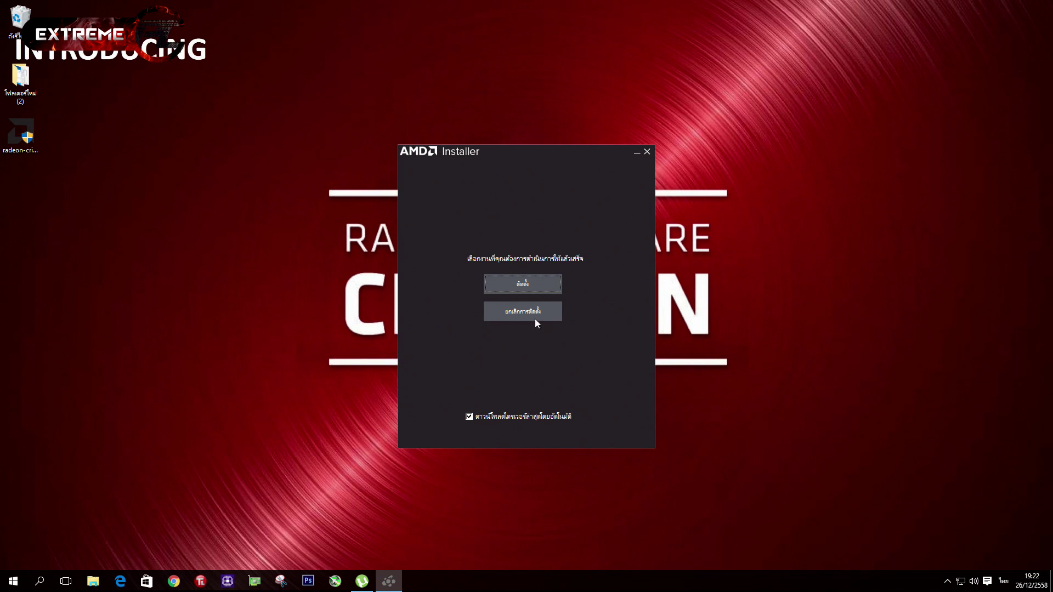
Choose the install task, view the details of the AMD Gaming Evolved App package, and exit the installer.
click(534, 286)
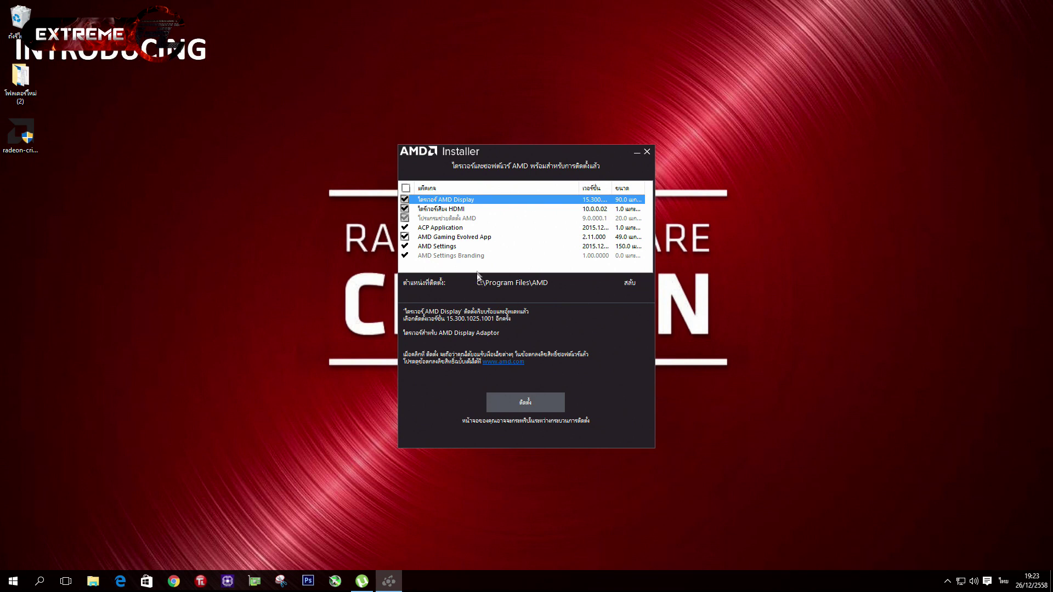
click(478, 237)
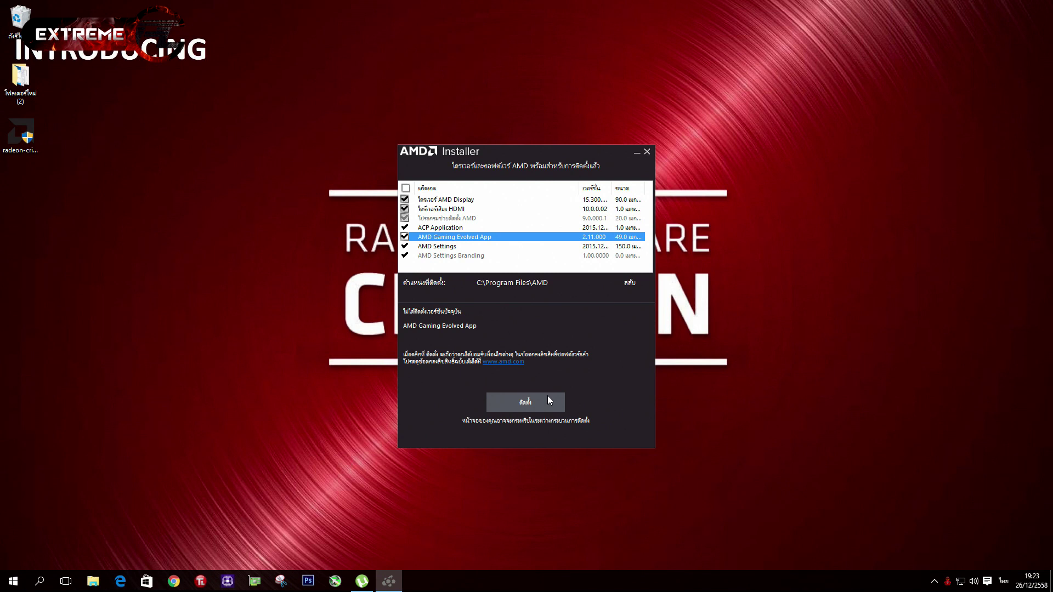
click(651, 151)
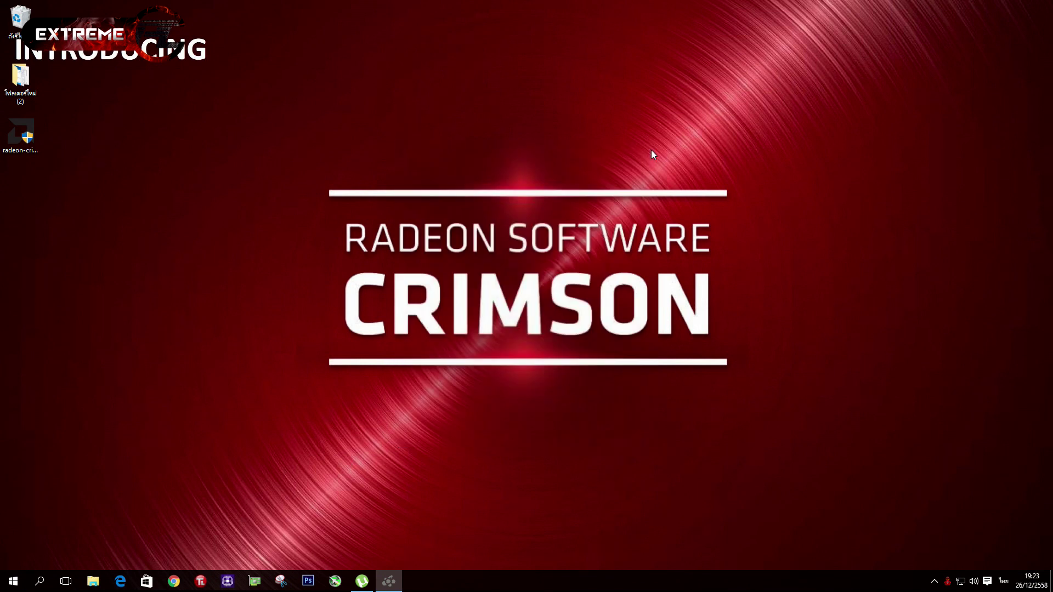
Open Radeon Settings from the desktop.
right_click(499, 287)
click(531, 336)
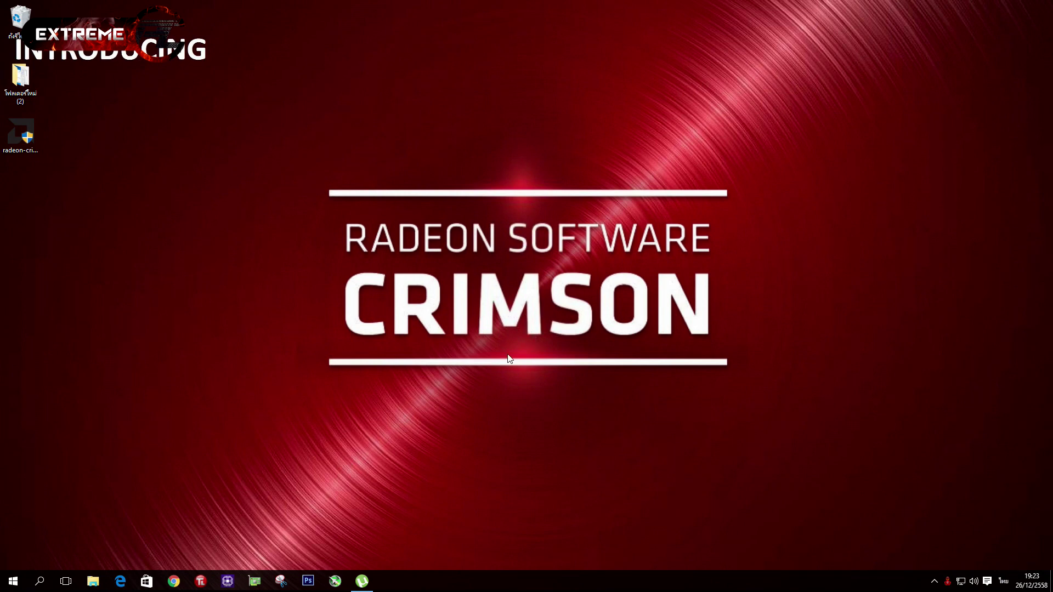
right_click(543, 326)
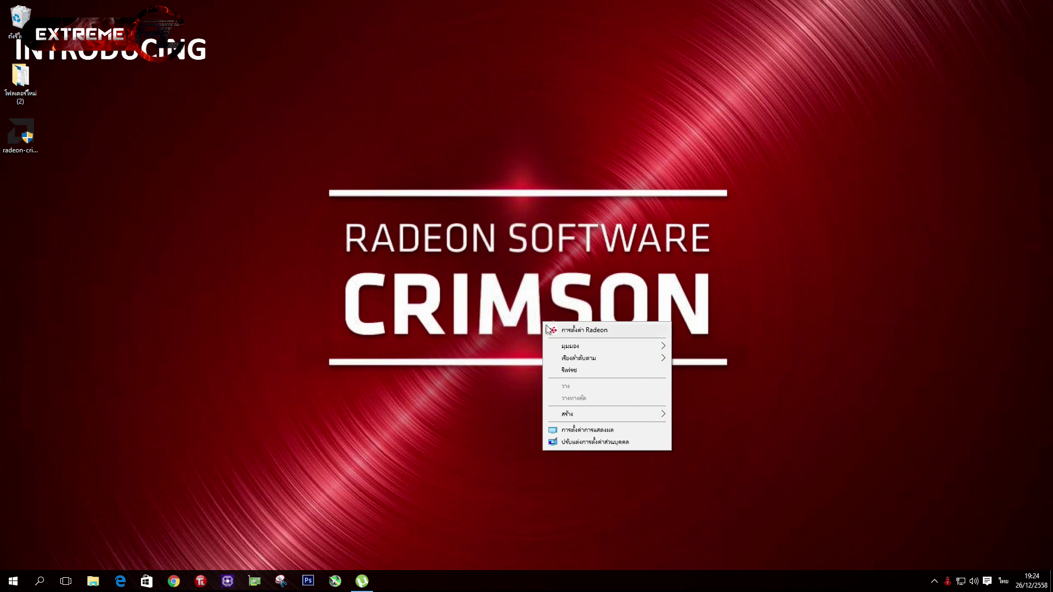
click(597, 330)
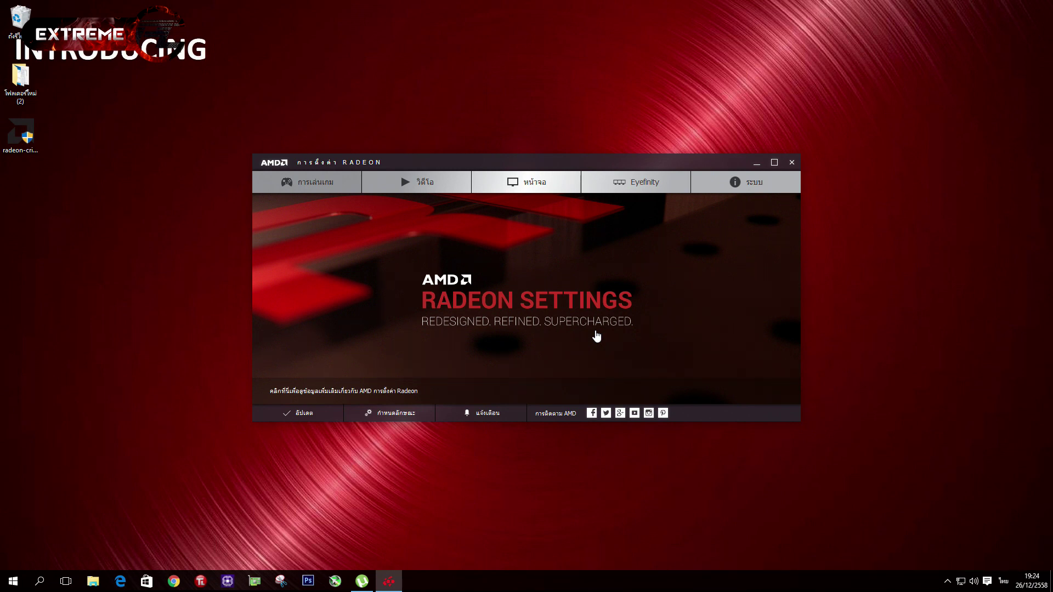
Go to the gaming profiles and start browsing for an application to add.
click(317, 186)
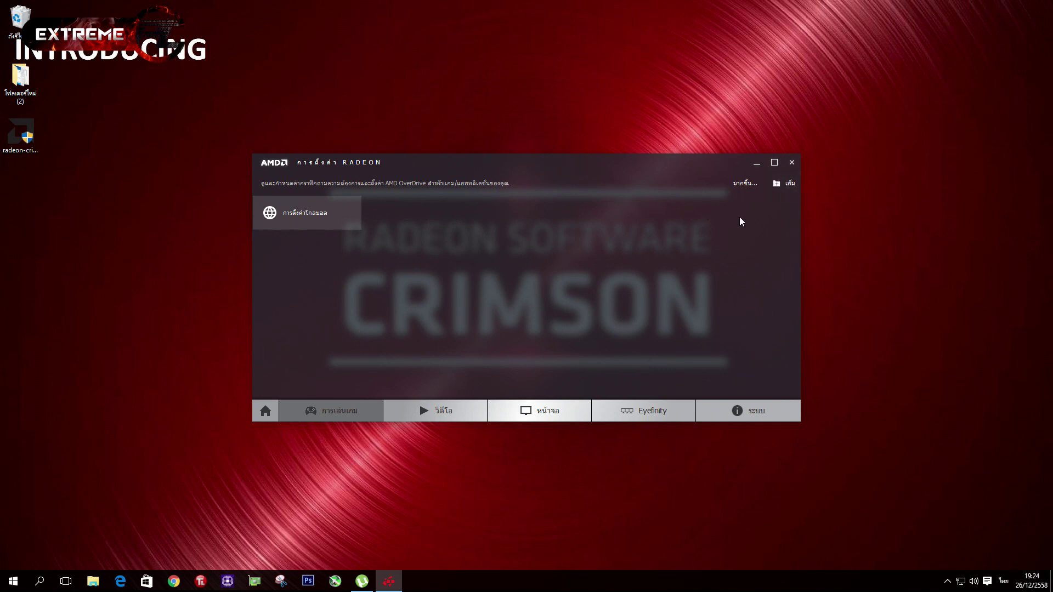
click(776, 187)
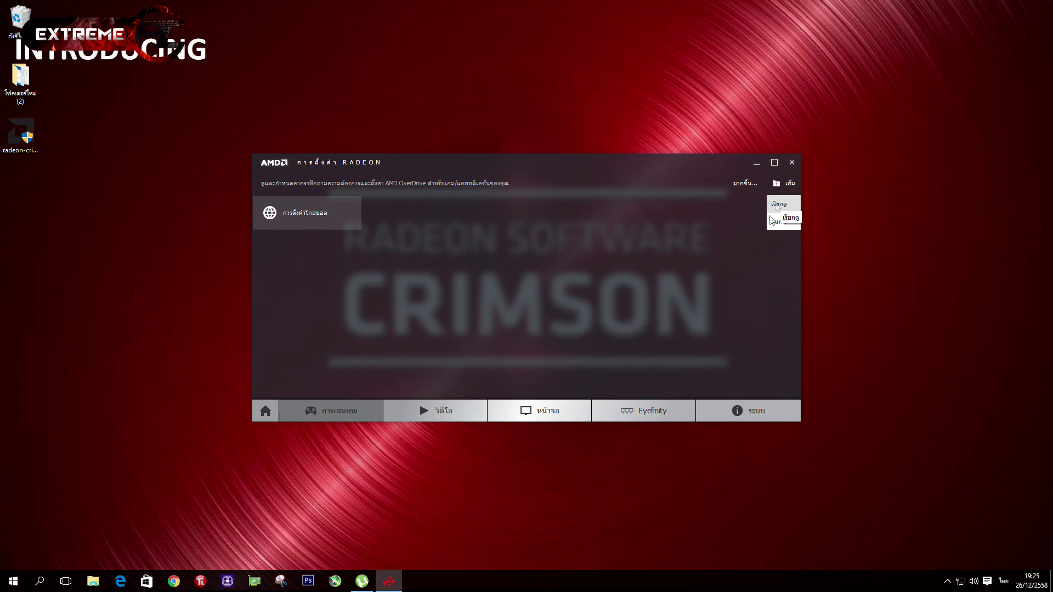
click(777, 204)
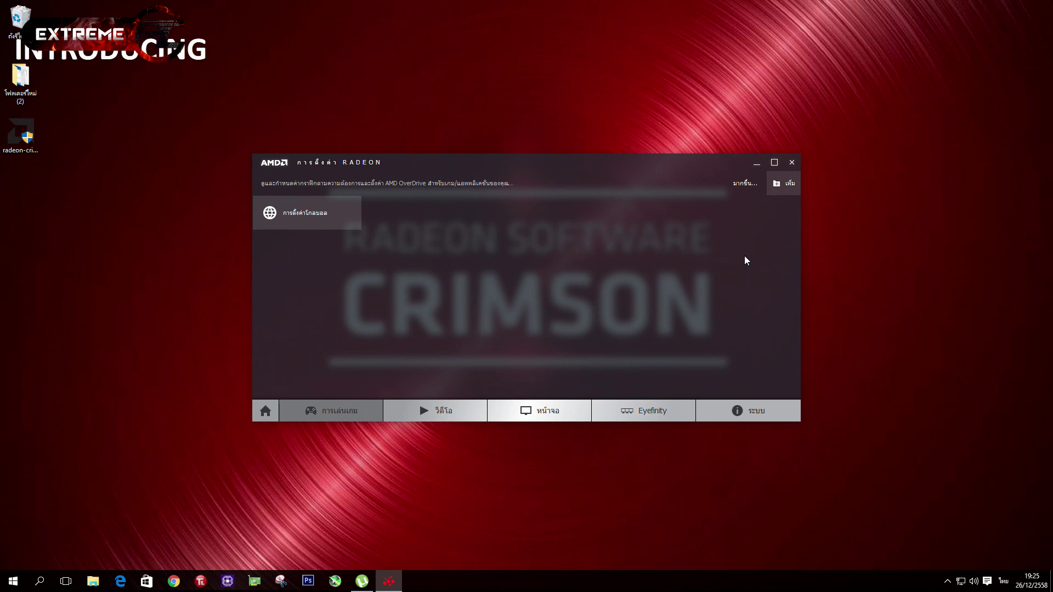
click(771, 189)
click(784, 203)
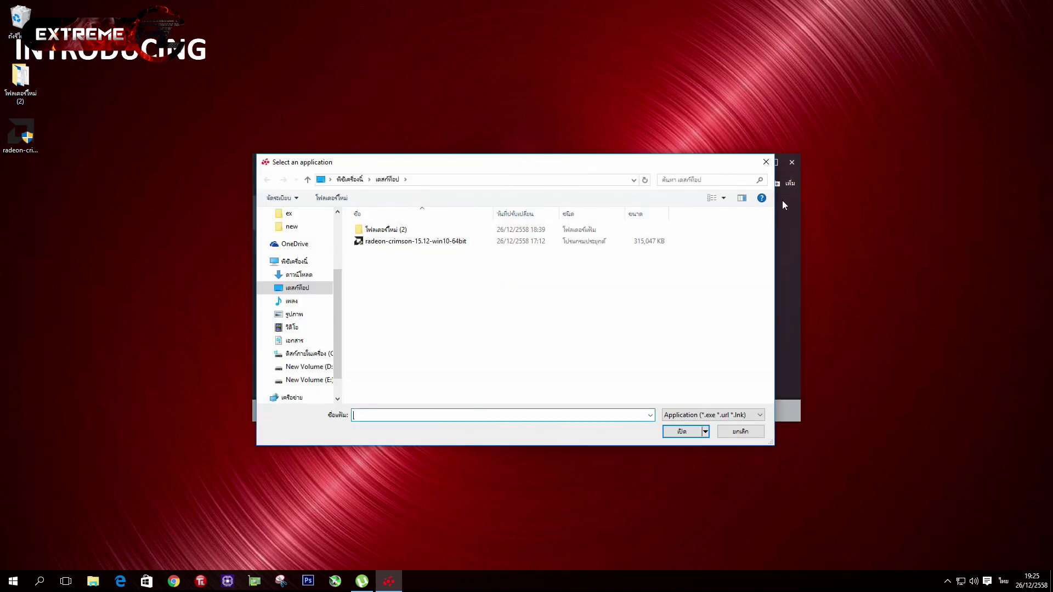
Add GTA5 from D:\Steam\SteamApps\common\Grand Theft Auto V as a game profile, view its graphics settings, and return to the game list.
click(328, 367)
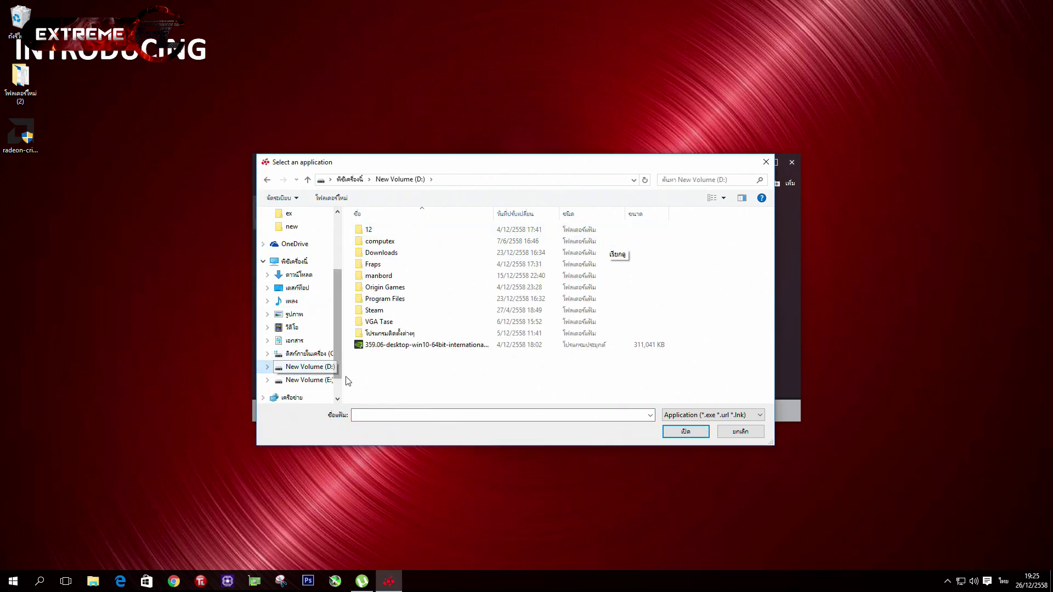
double_click(373, 311)
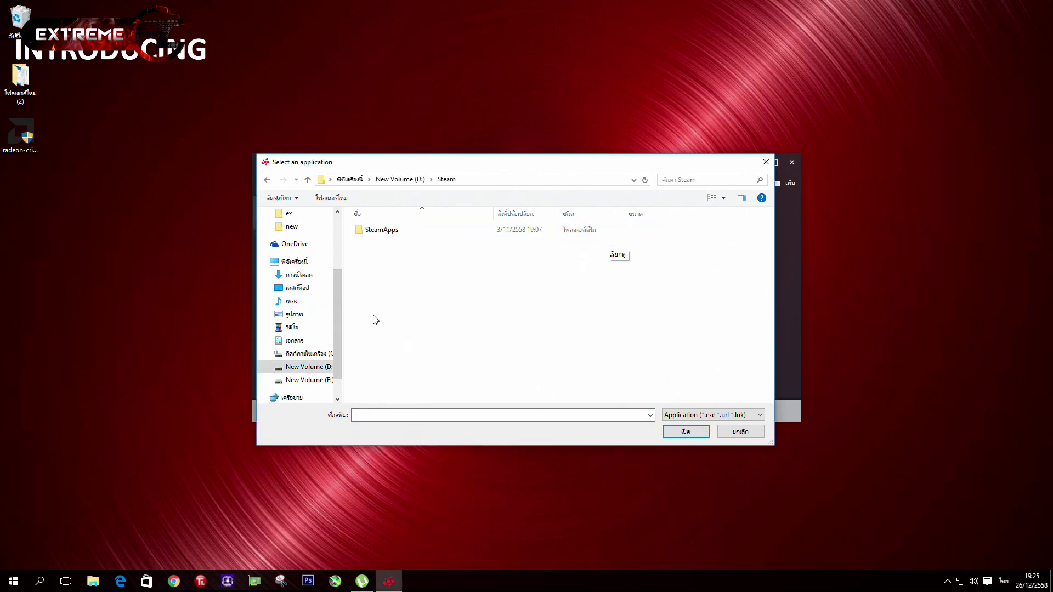
double_click(400, 230)
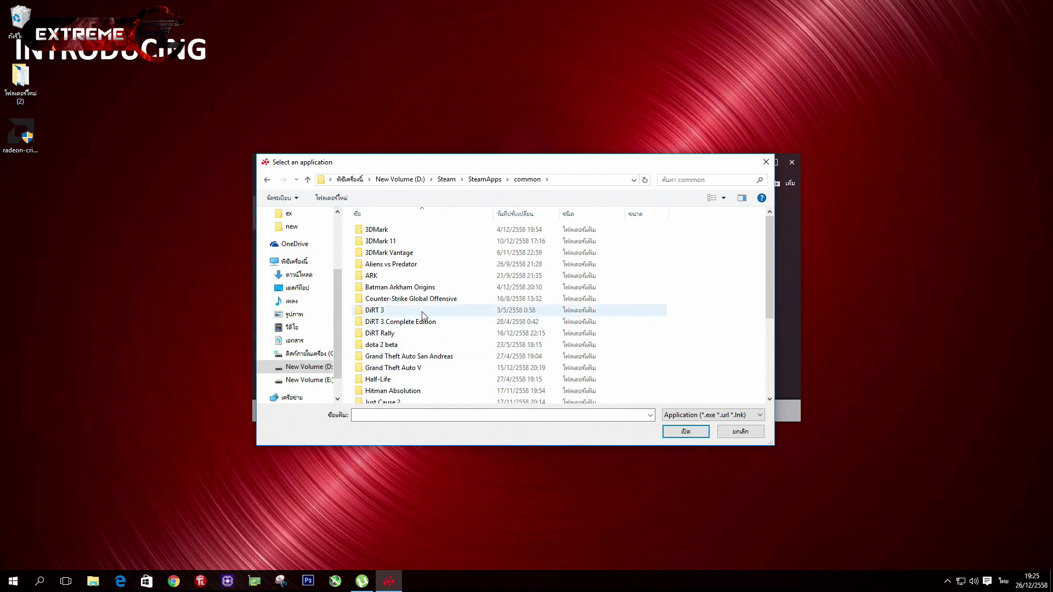
scroll(428, 321, down, 4)
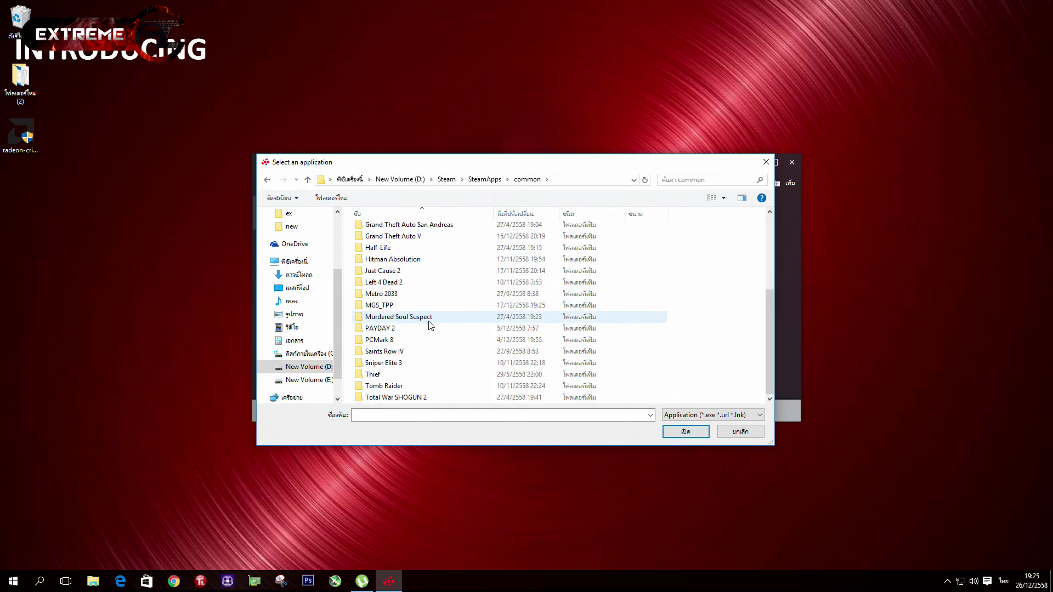
scroll(427, 327, up, 4)
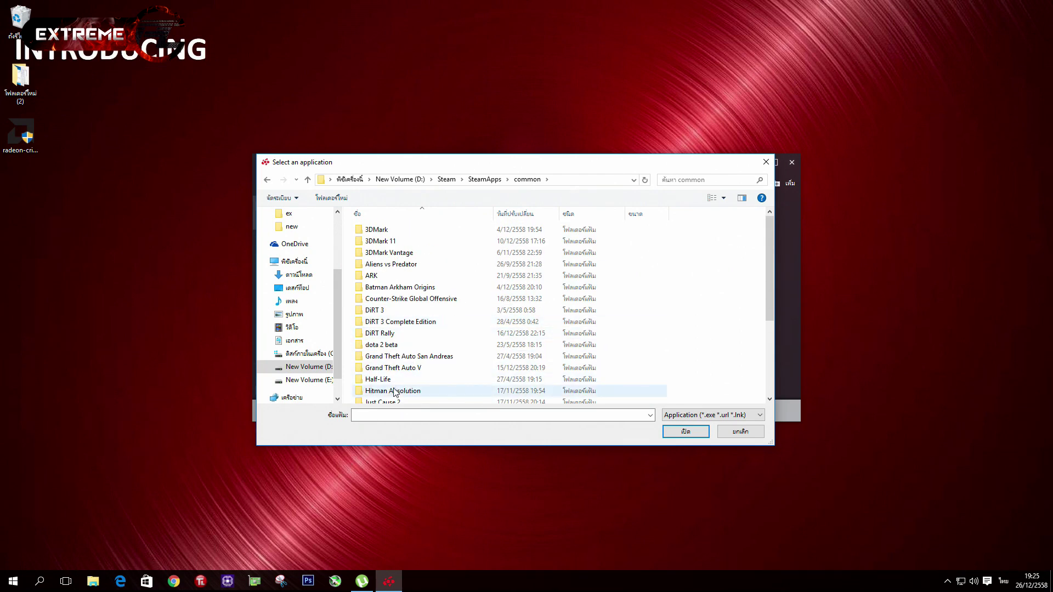
double_click(416, 369)
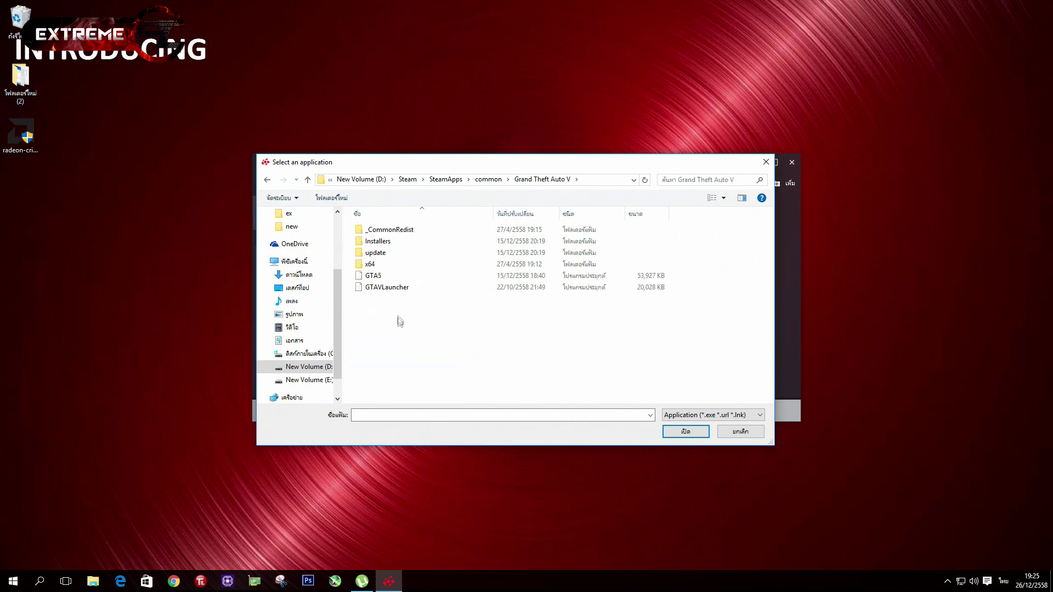
click(405, 280)
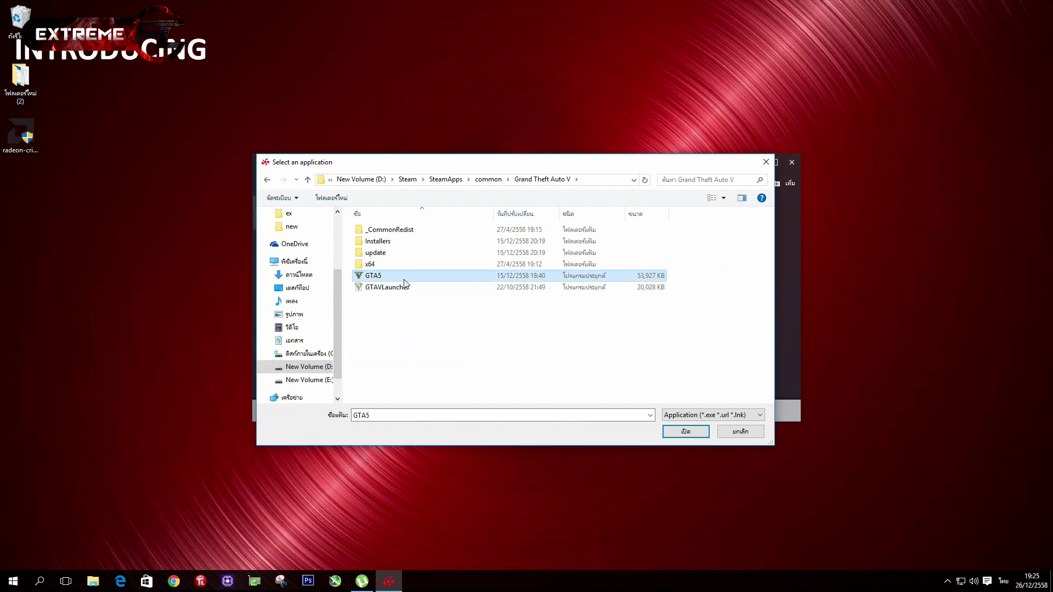
click(704, 431)
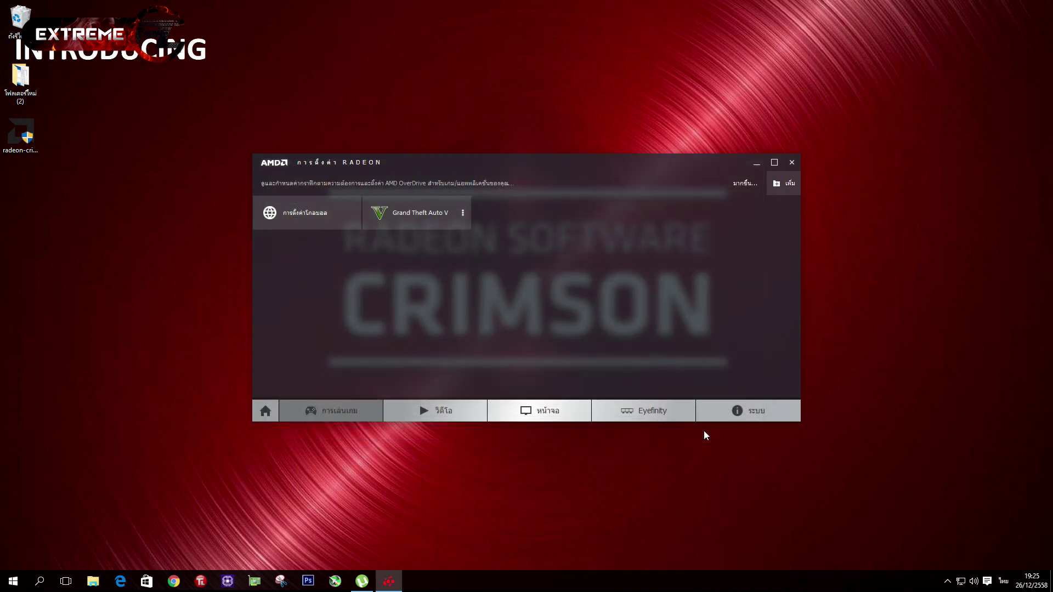
click(423, 220)
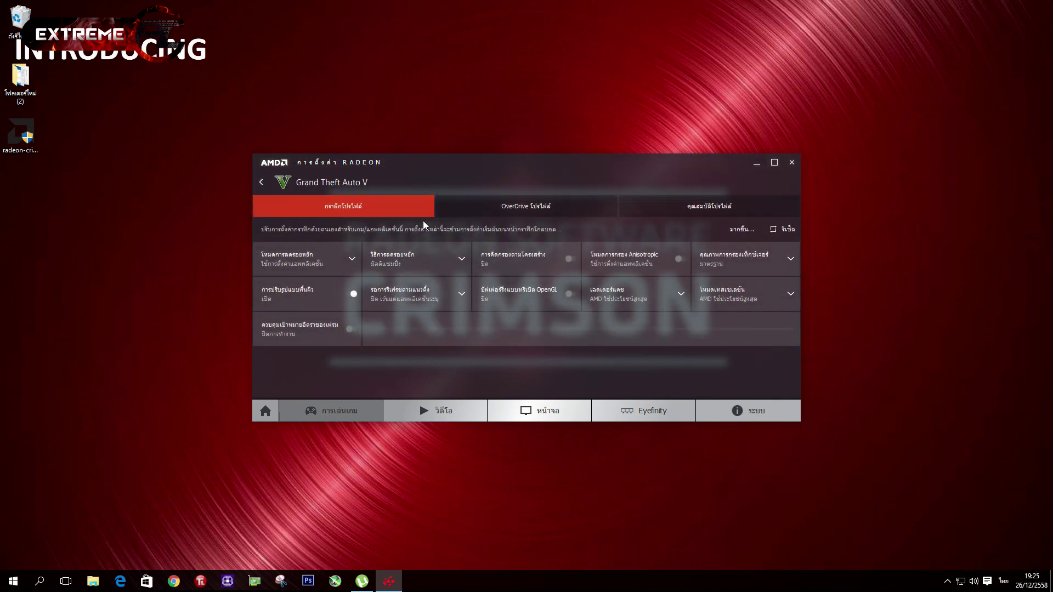
click(262, 183)
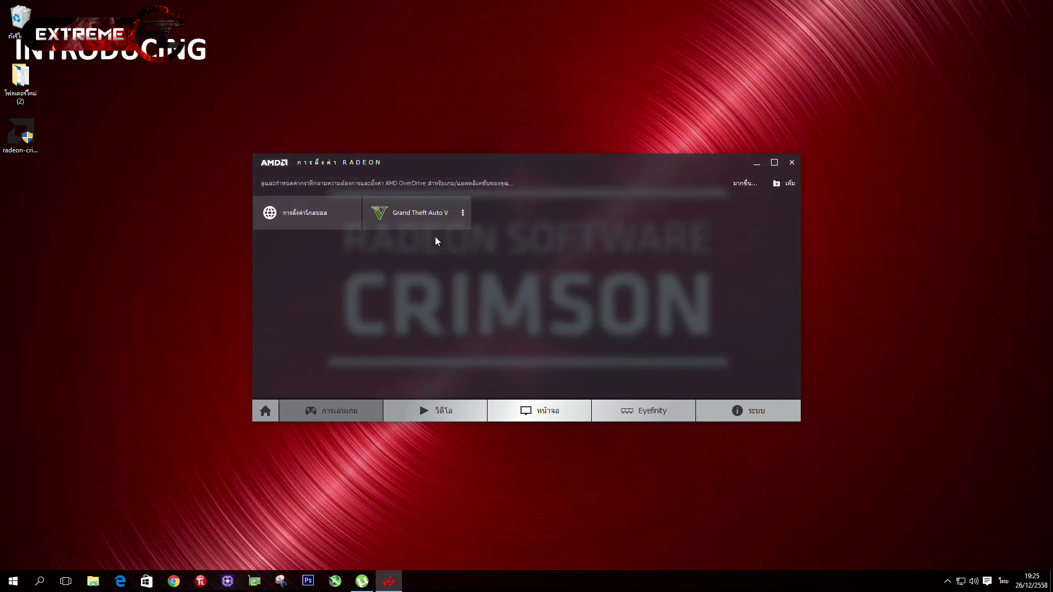
Add the DiRT 3 application from D:\Steam\SteamApps\common\DiRT 3 as another game profile.
click(779, 189)
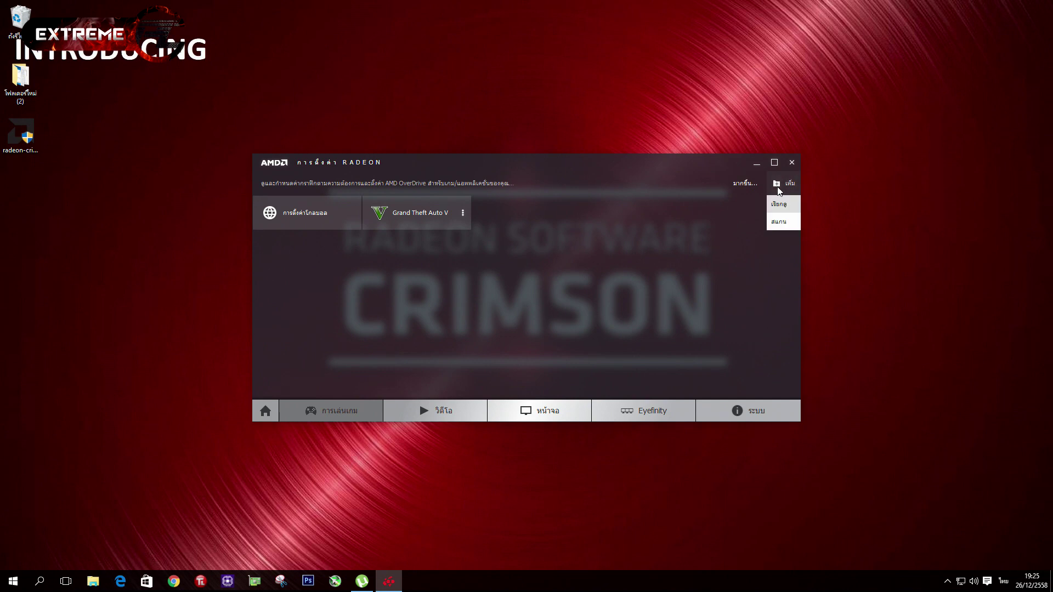
click(777, 204)
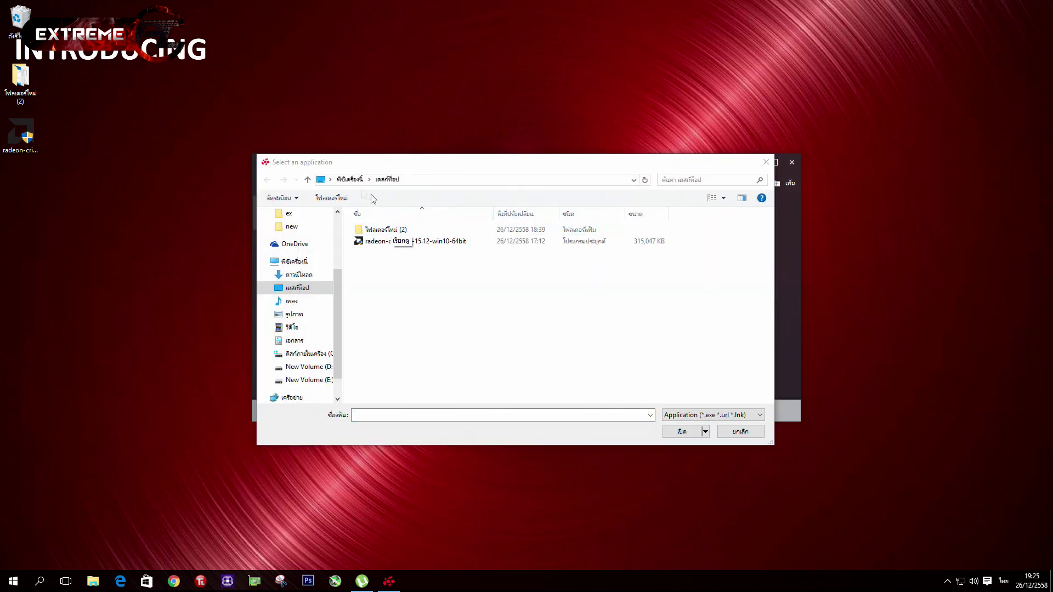
click(305, 366)
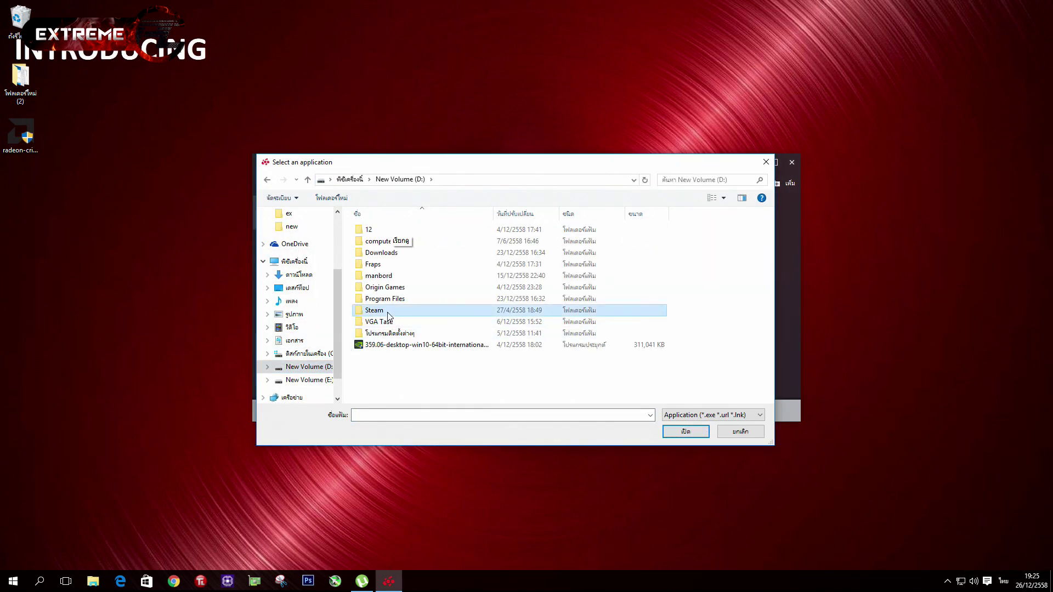
double_click(384, 311)
double_click(384, 230)
double_click(396, 231)
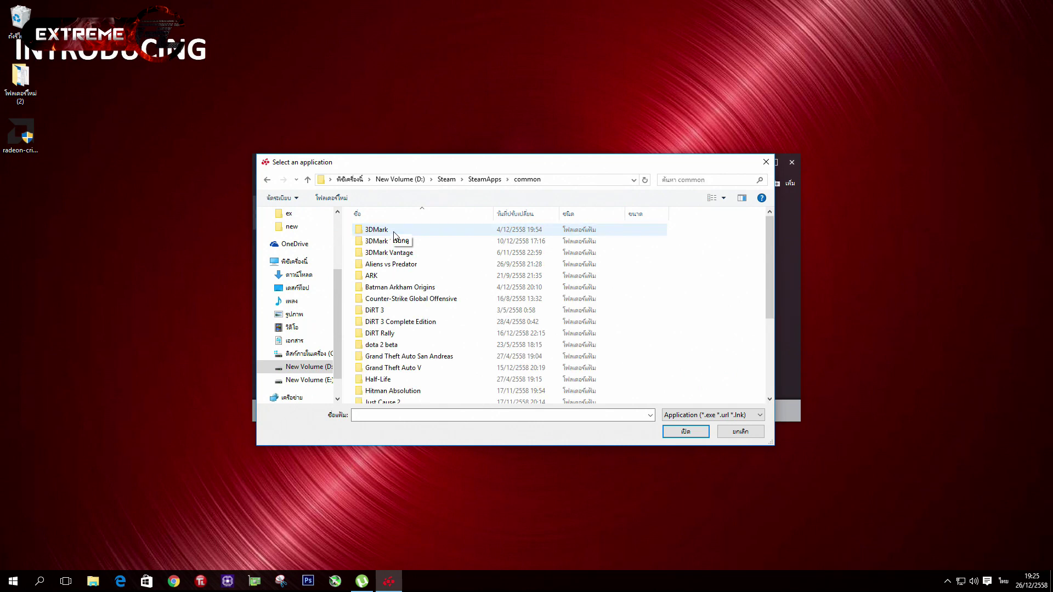
double_click(384, 310)
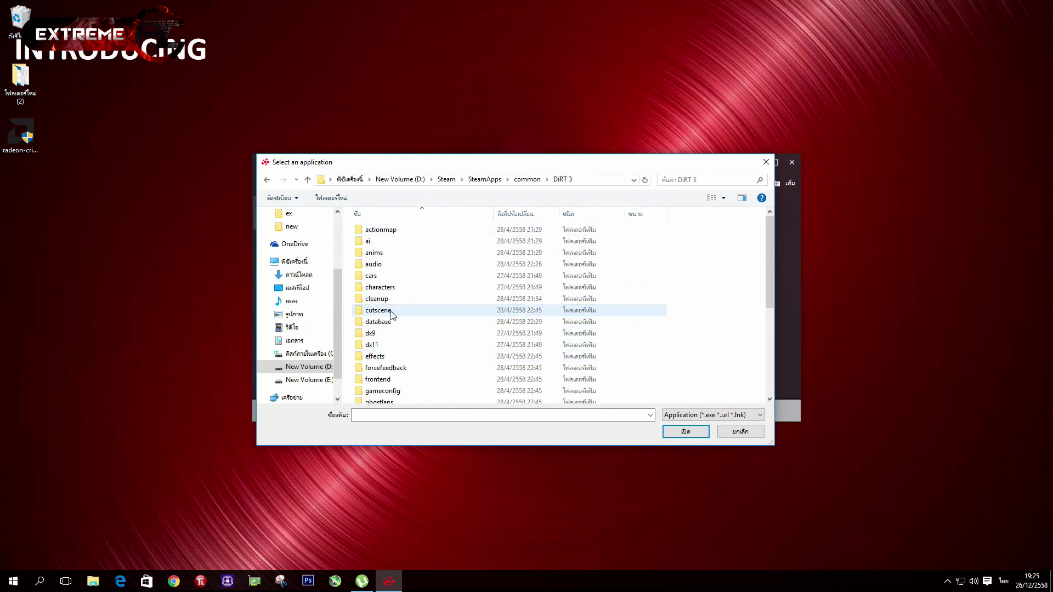
scroll(388, 308, down, 4)
double_click(396, 386)
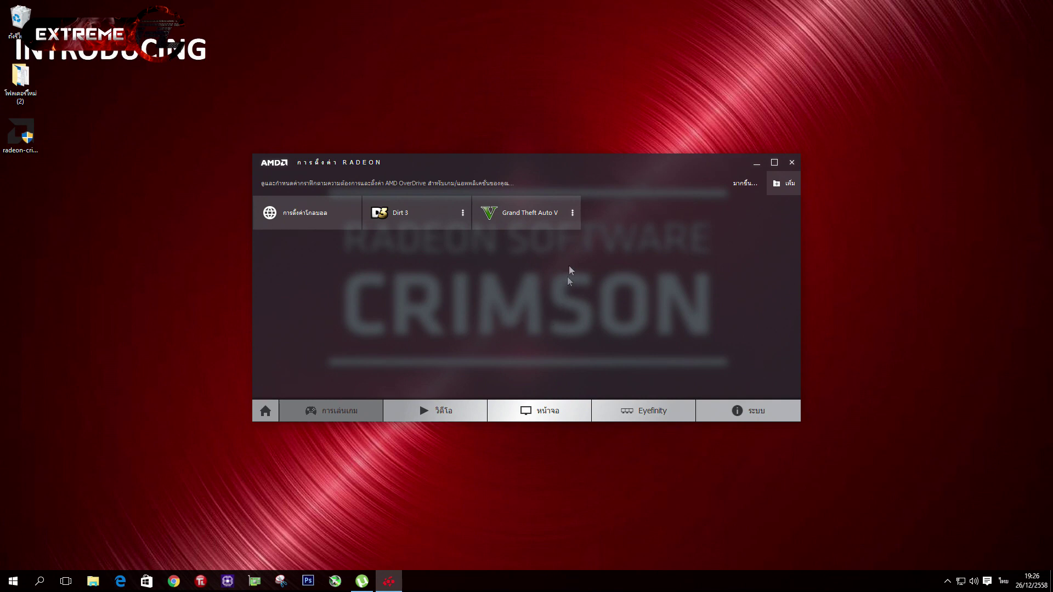
Check the extra options of the Grand Theft Auto V entry, dismiss them, and open its graphics profile settings.
click(573, 214)
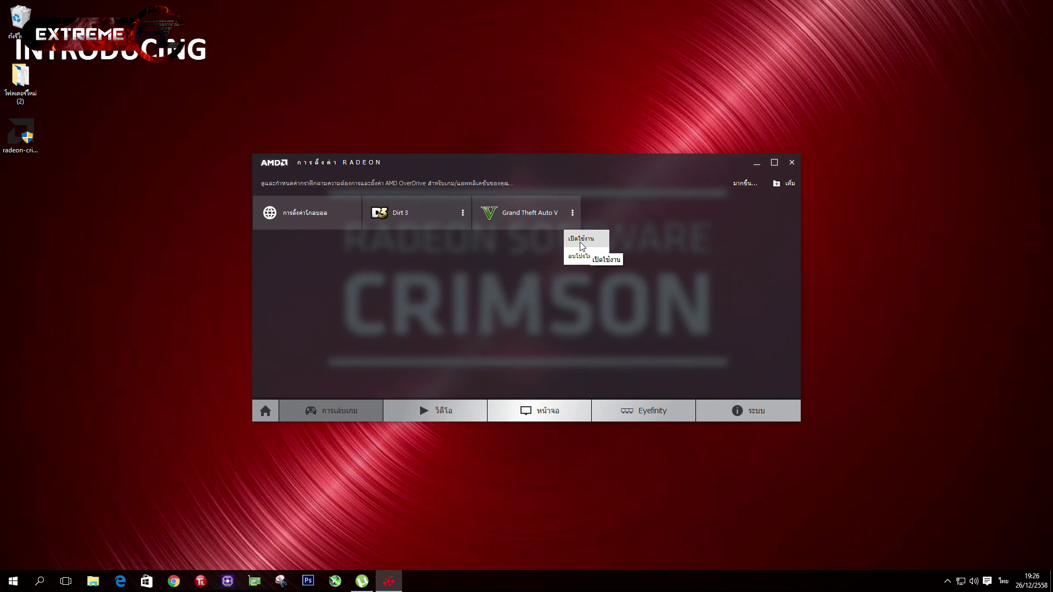
click(503, 277)
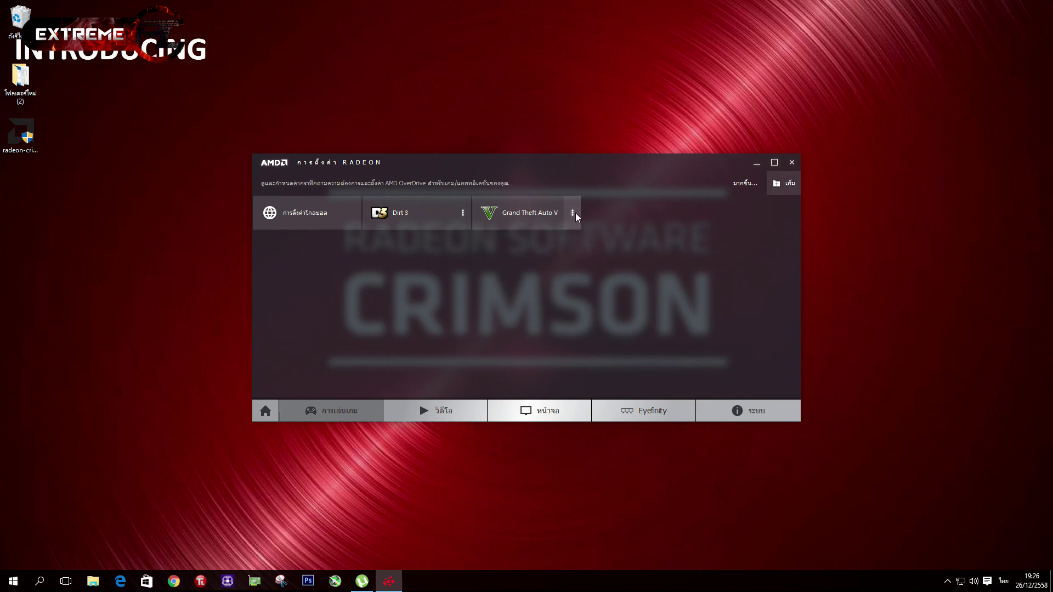
click(542, 216)
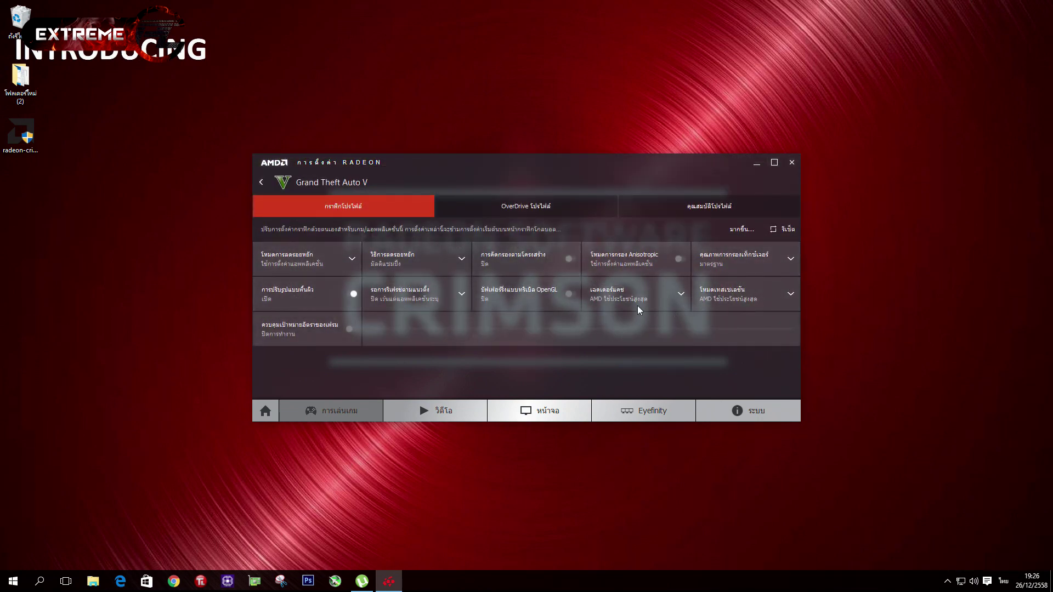
Review Grand Theft Auto V's OverDrive profile and properties, view the global graphics settings, and return to the game list.
click(580, 214)
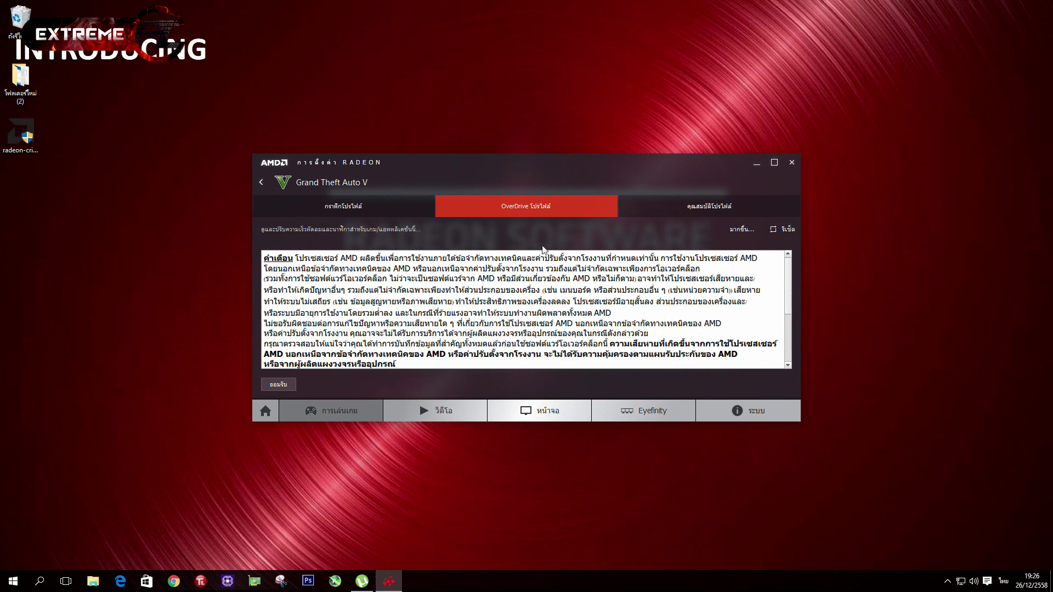
click(687, 208)
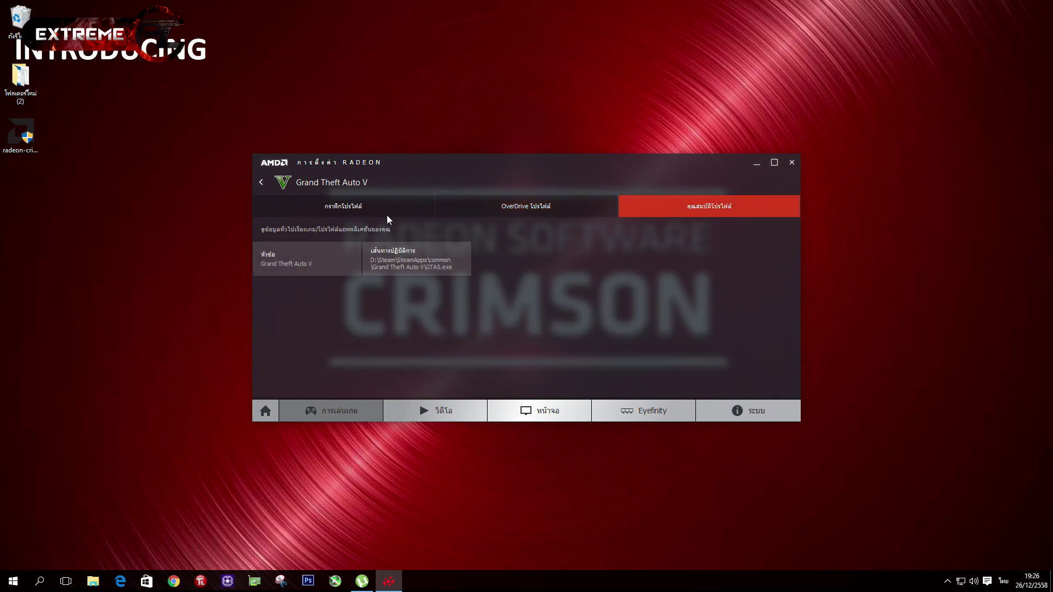
click(351, 214)
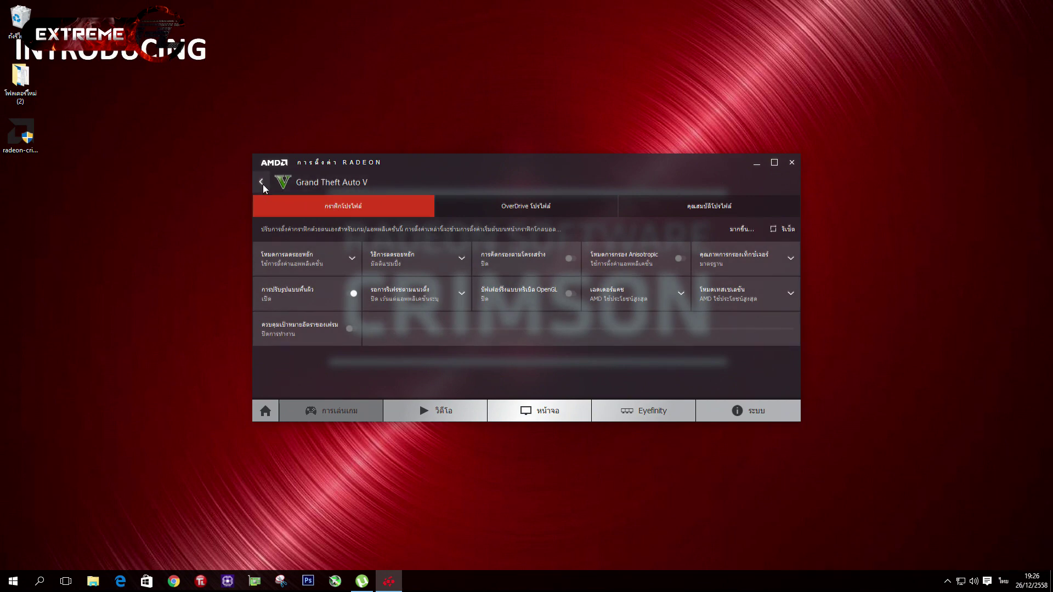
click(262, 183)
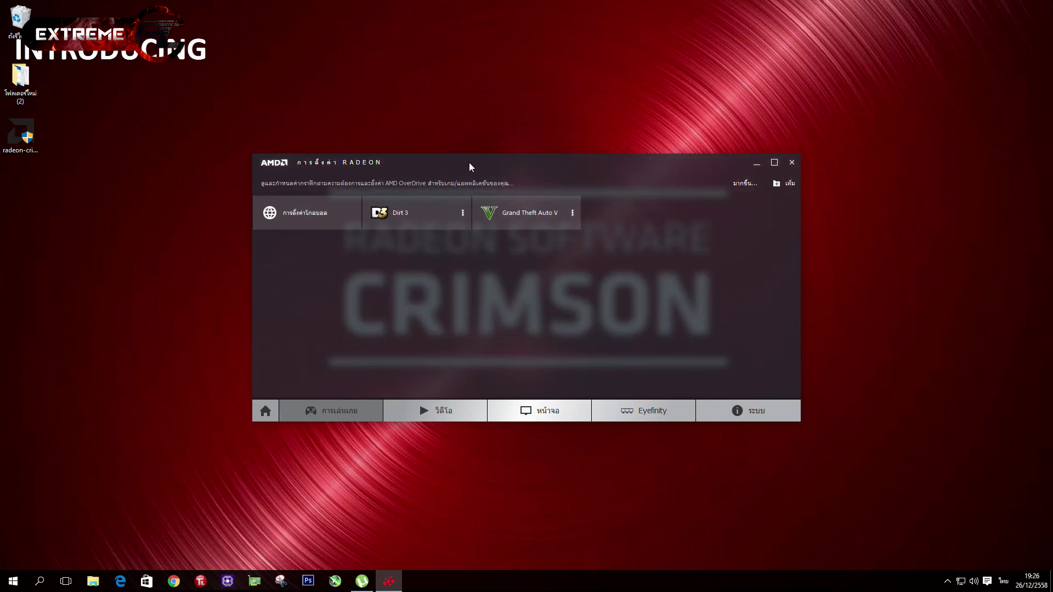
click(321, 217)
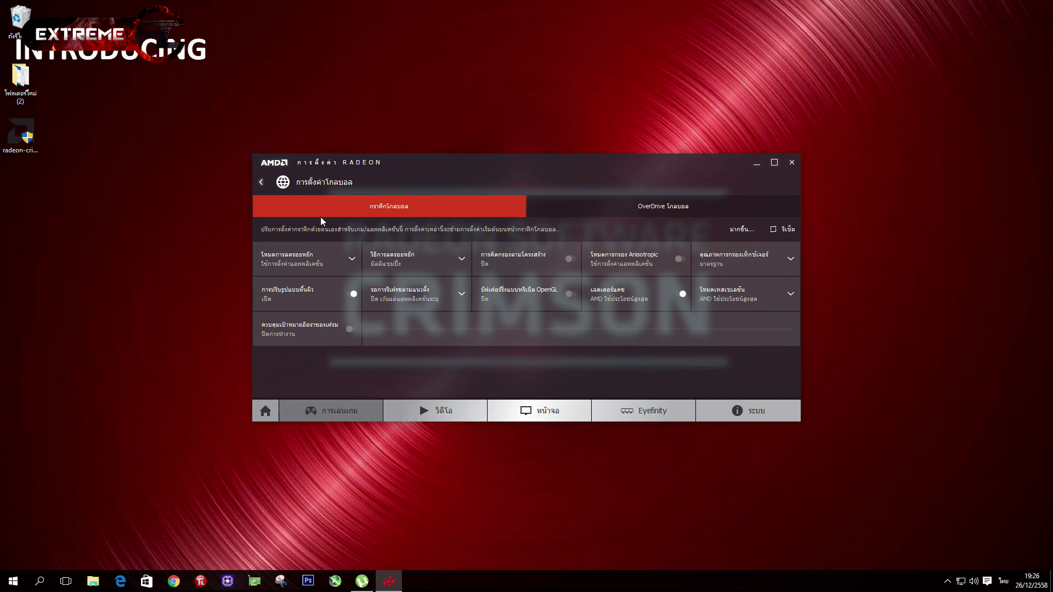
click(261, 186)
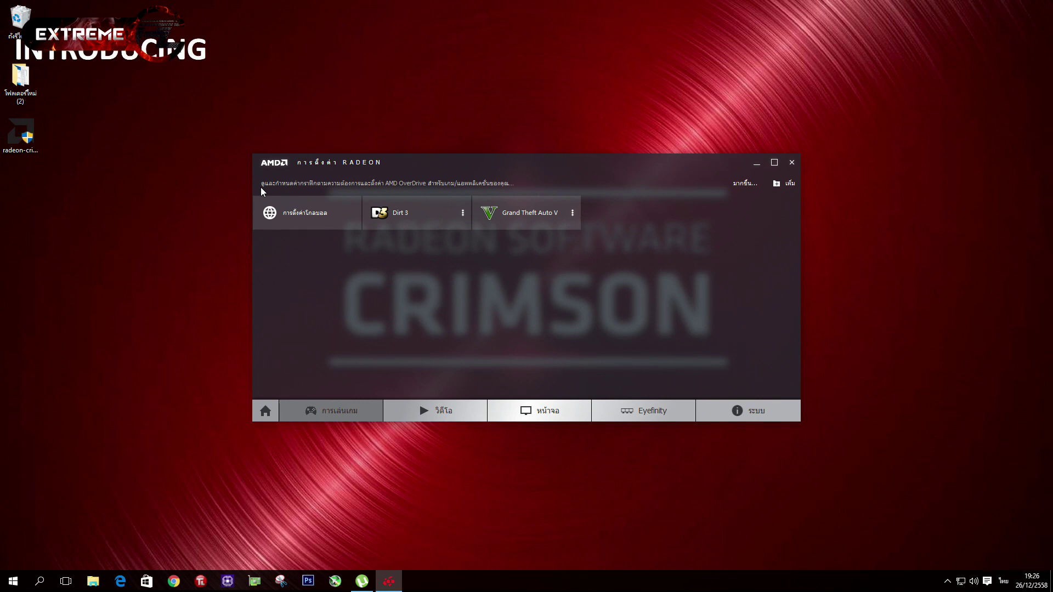
In the video settings, try several preset video profiles and select the custom profile.
click(424, 406)
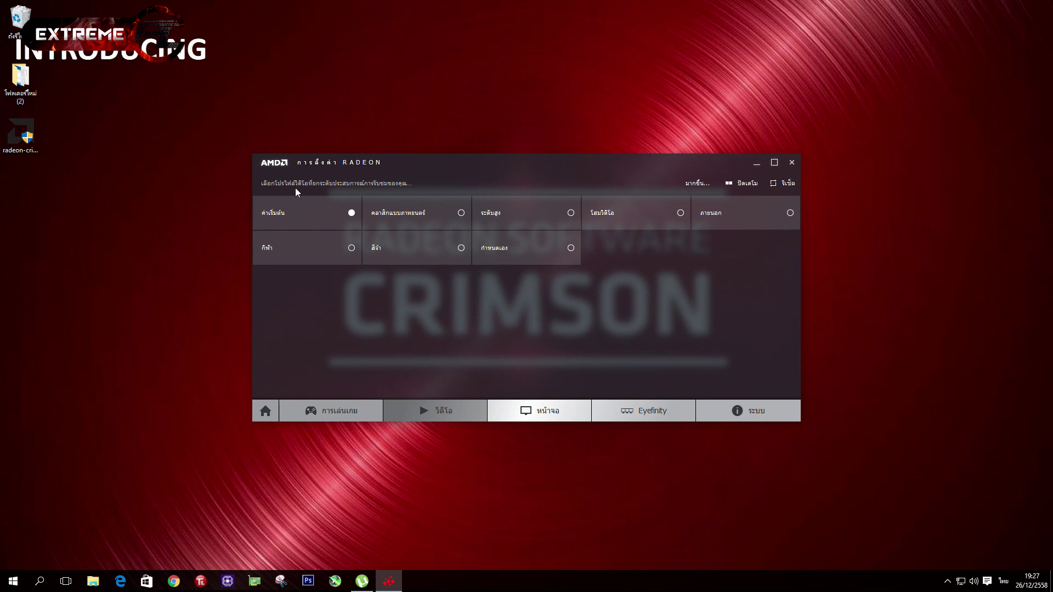
click(443, 217)
click(512, 215)
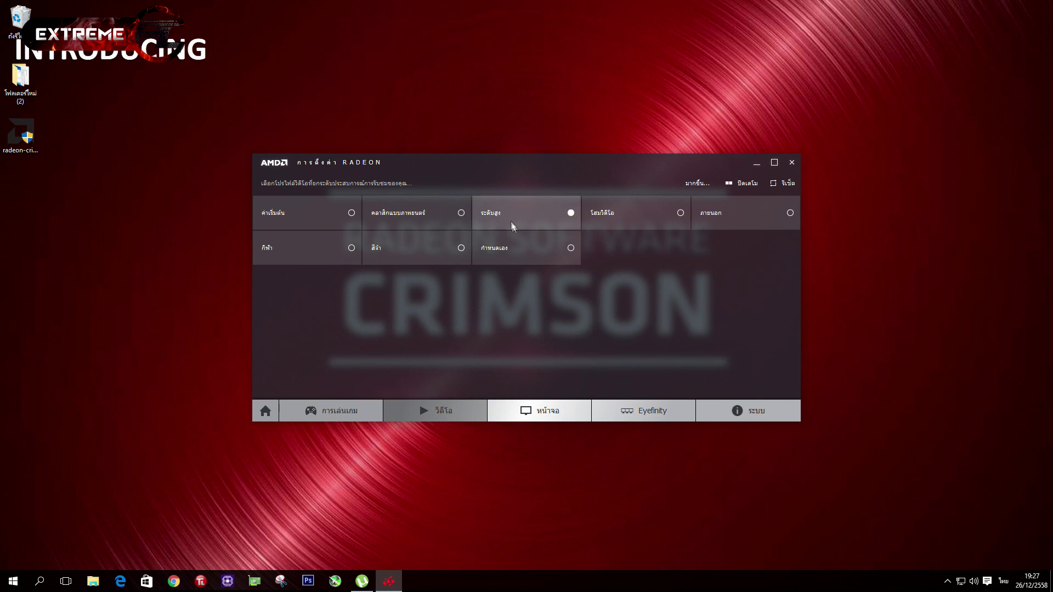
click(626, 223)
click(723, 215)
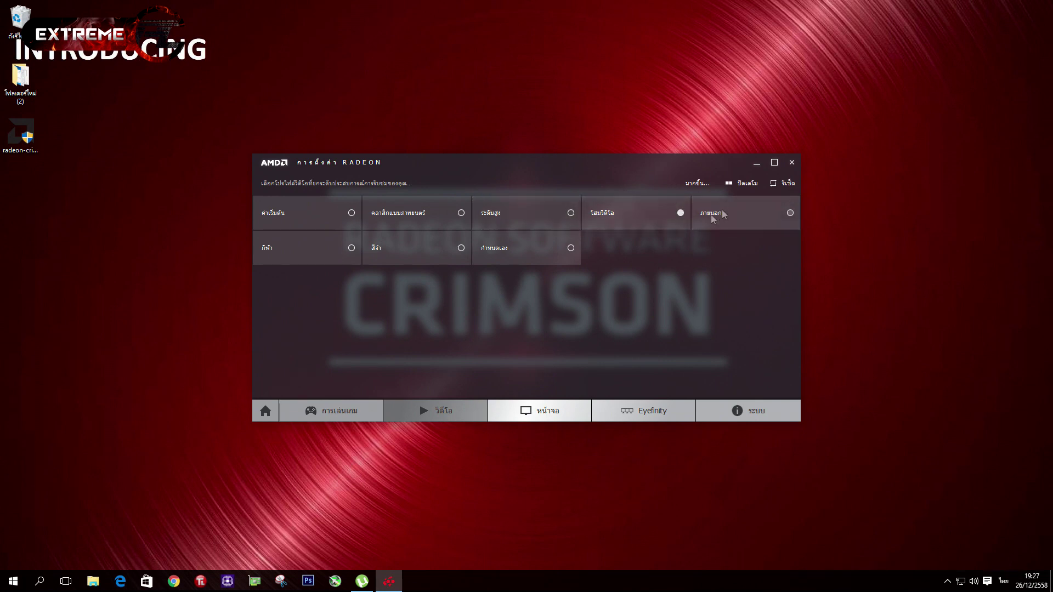
click(560, 251)
click(420, 247)
click(324, 229)
click(578, 249)
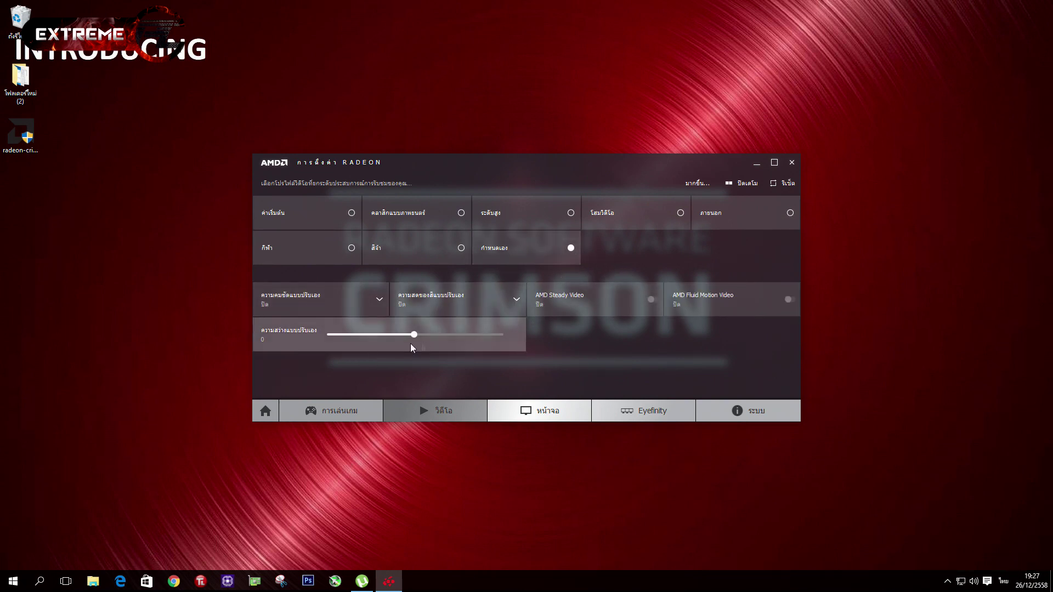
Set the custom video profile's brightness to 1 and check the custom colour vibrance choices without picking one.
drag(415, 334, 430, 332)
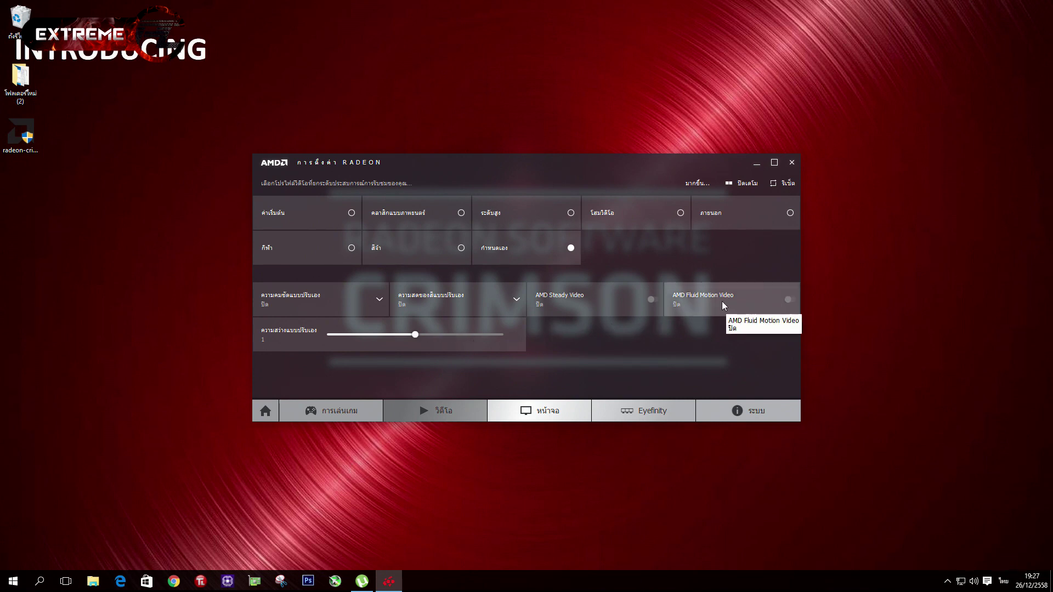
click(433, 309)
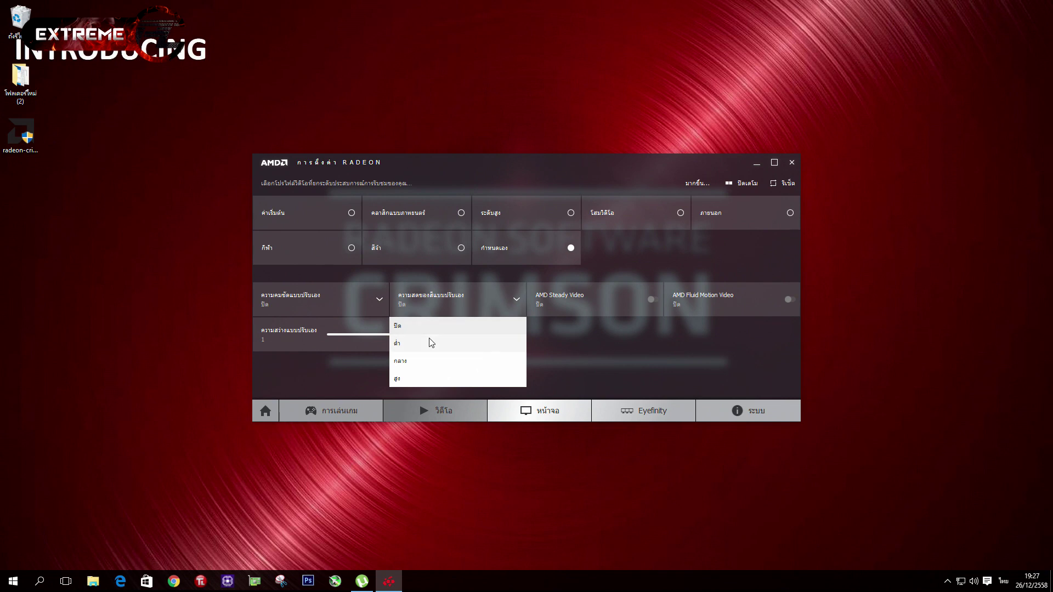
click(570, 342)
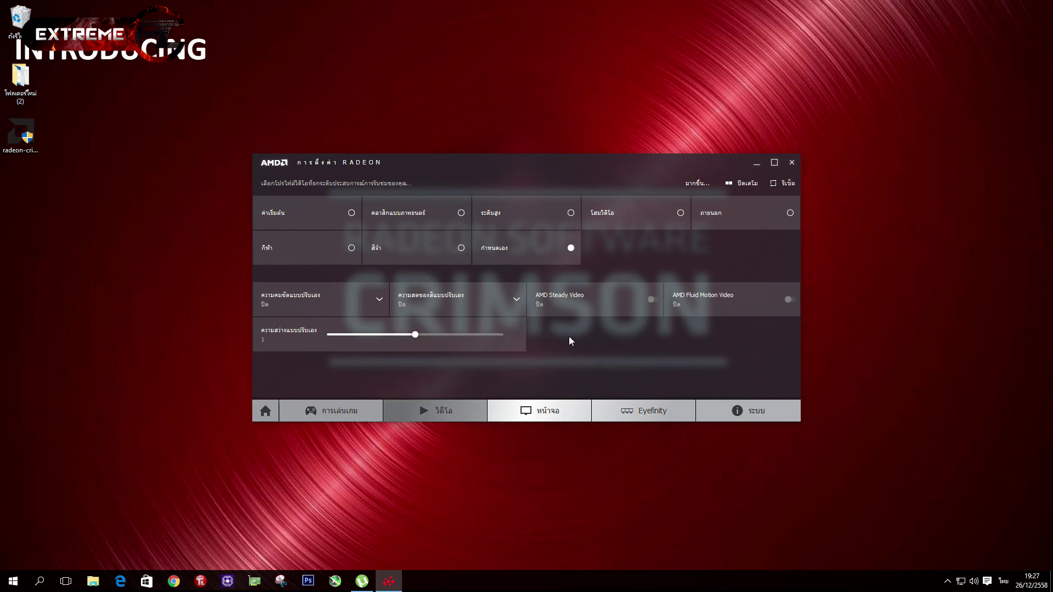
View the display settings, check the scaling mode choices without changing them, and open the Eyefinity page.
click(557, 411)
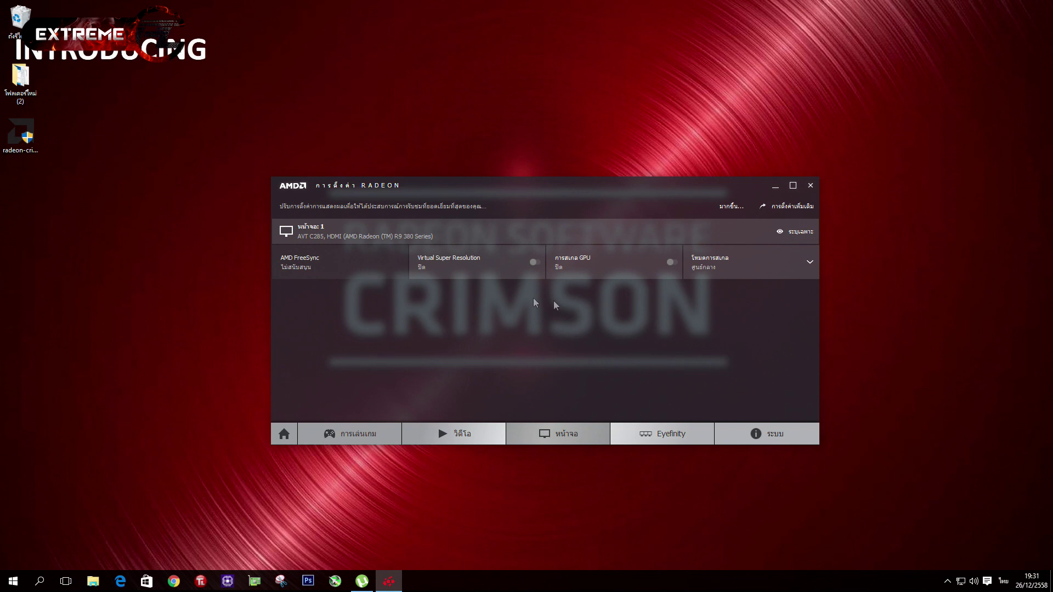
click(781, 265)
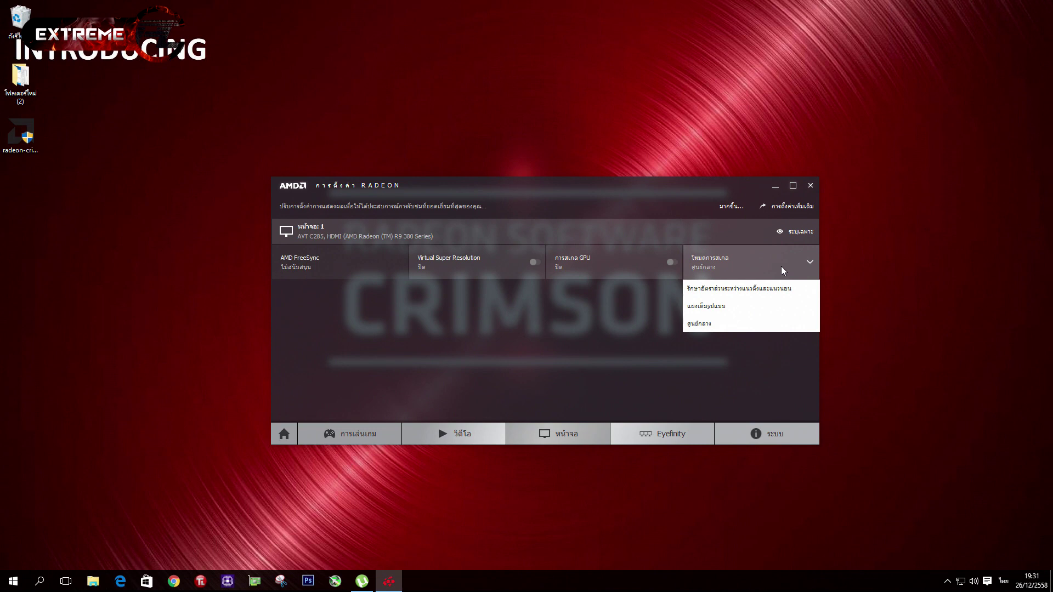
click(670, 344)
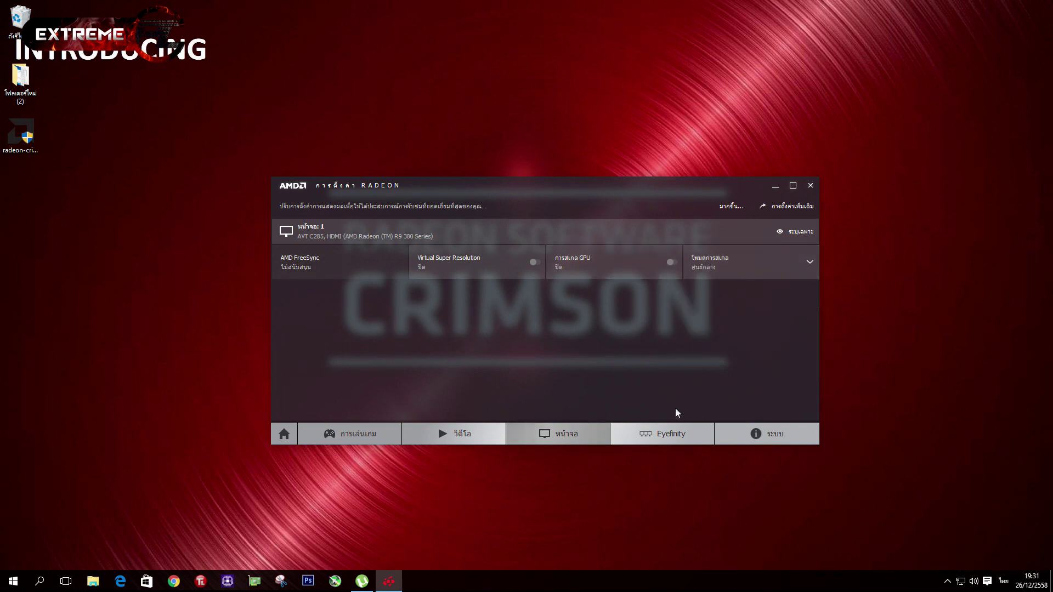
click(671, 437)
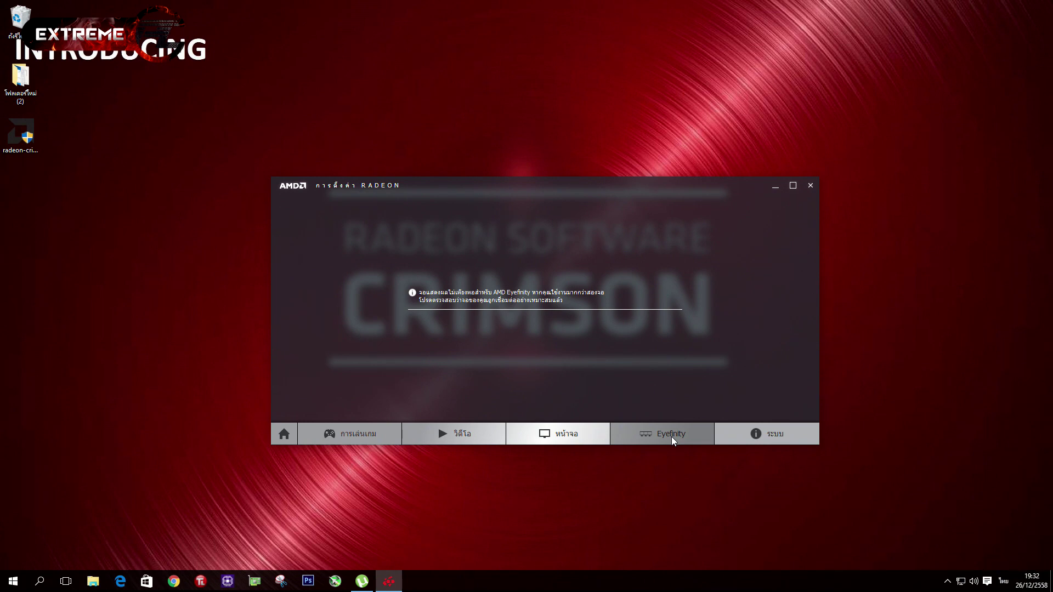
Examine the system information: overview, software versions and the hardware details of the graphics card.
click(751, 435)
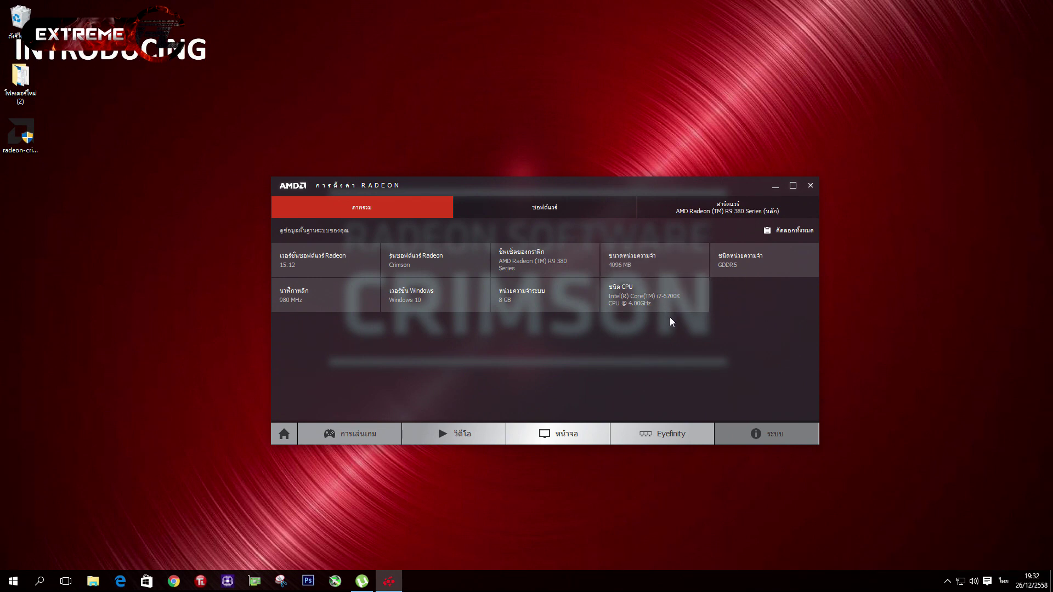
click(552, 209)
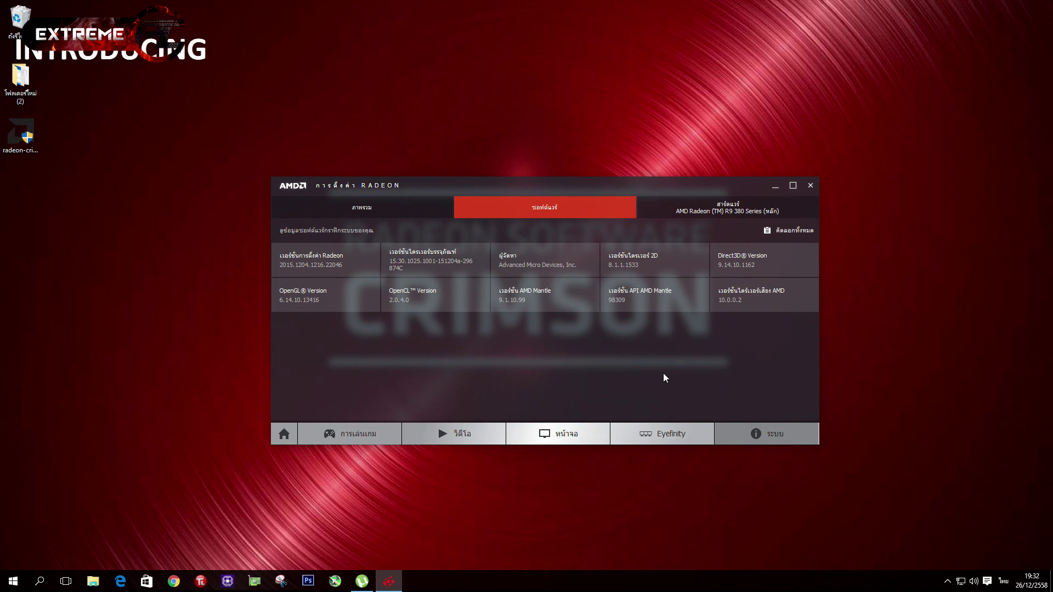
click(717, 217)
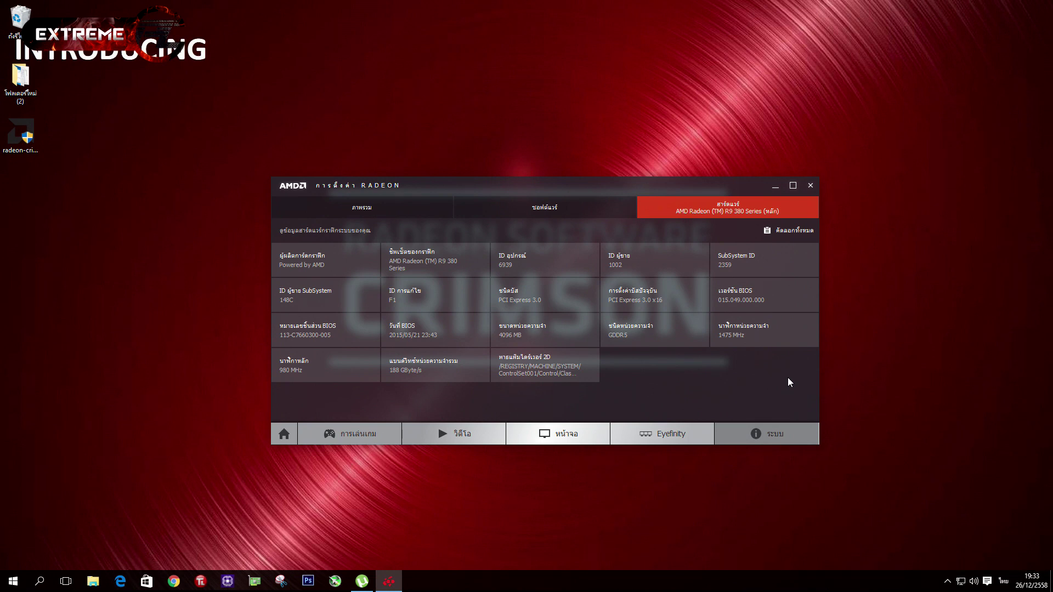
Return home to view the Radeon Settings preferences, and reopen the system's hardware and software information.
click(283, 434)
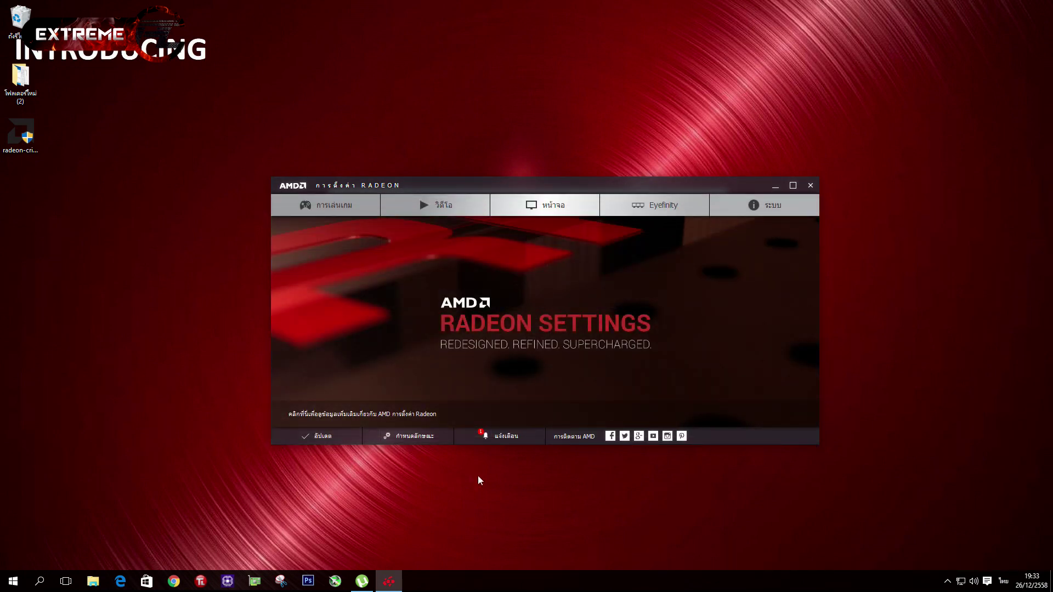
click(413, 438)
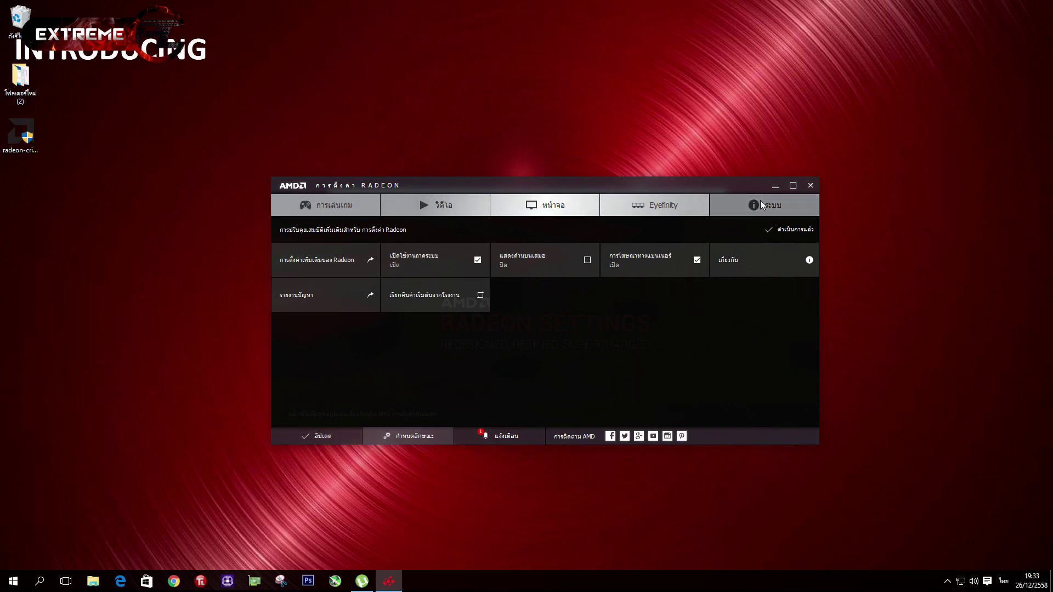
click(726, 207)
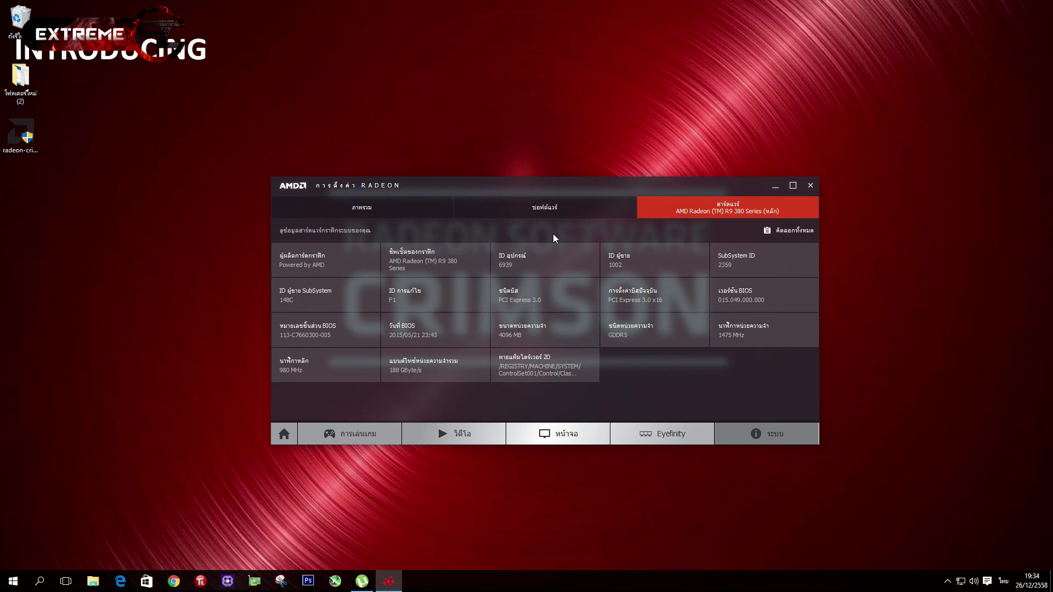
click(542, 212)
right_click(329, 266)
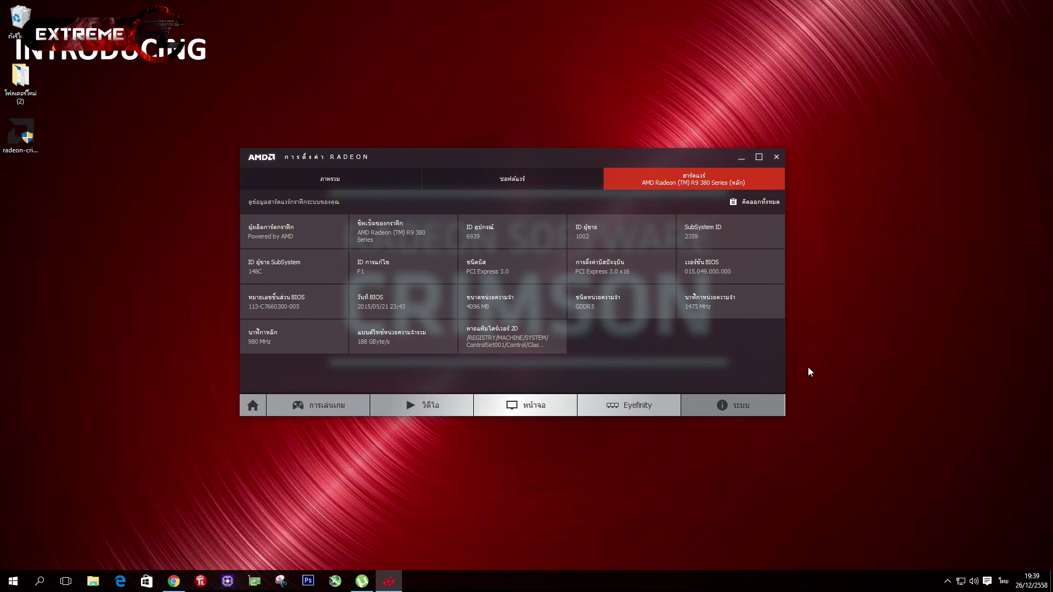
Launch Radeon Additional Settings from the Radeon Settings preferences and move its window in front.
click(249, 398)
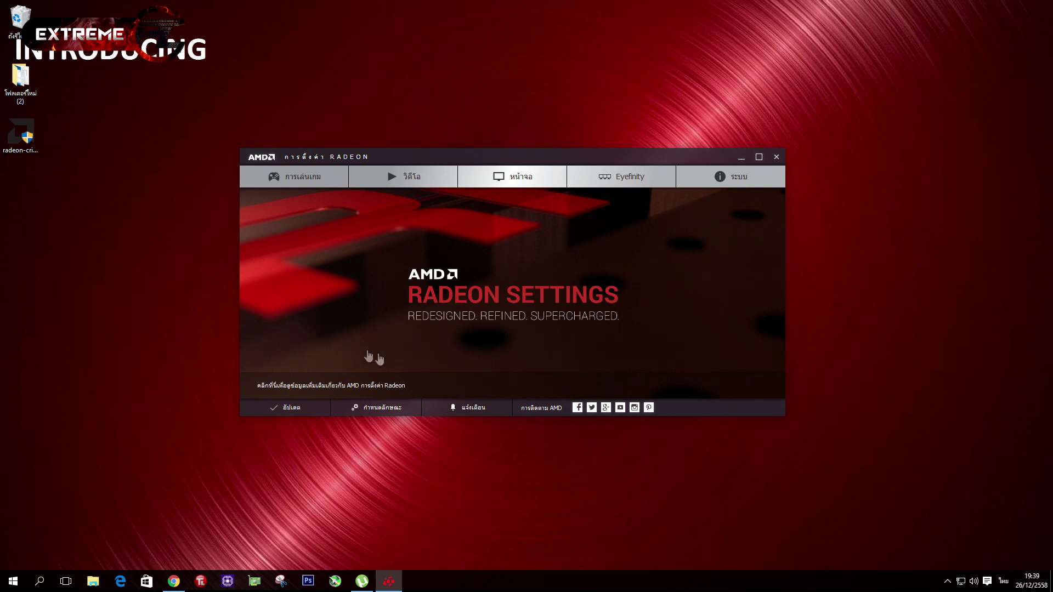
click(762, 187)
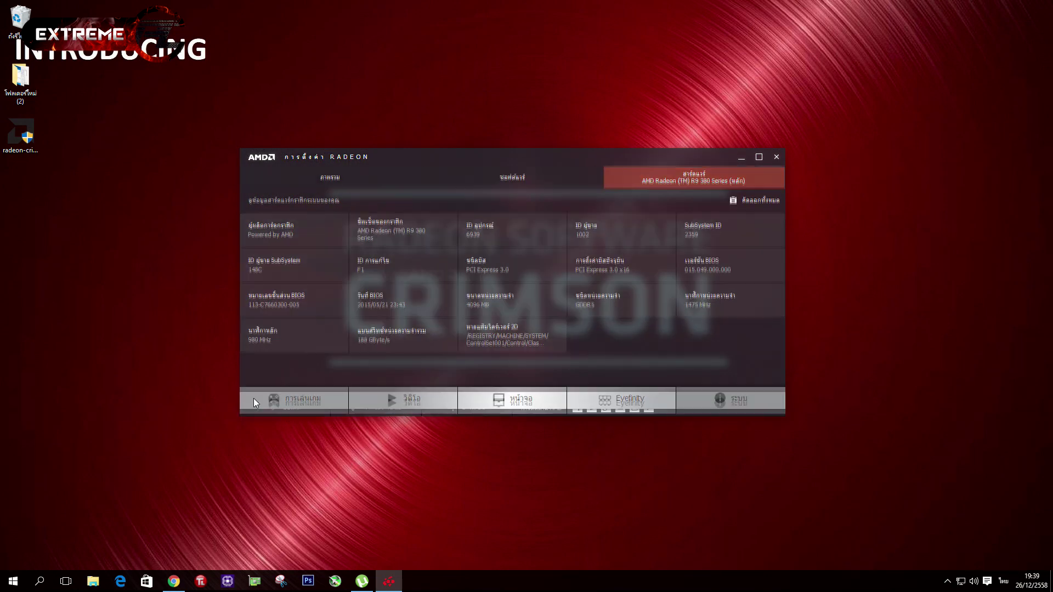
click(254, 399)
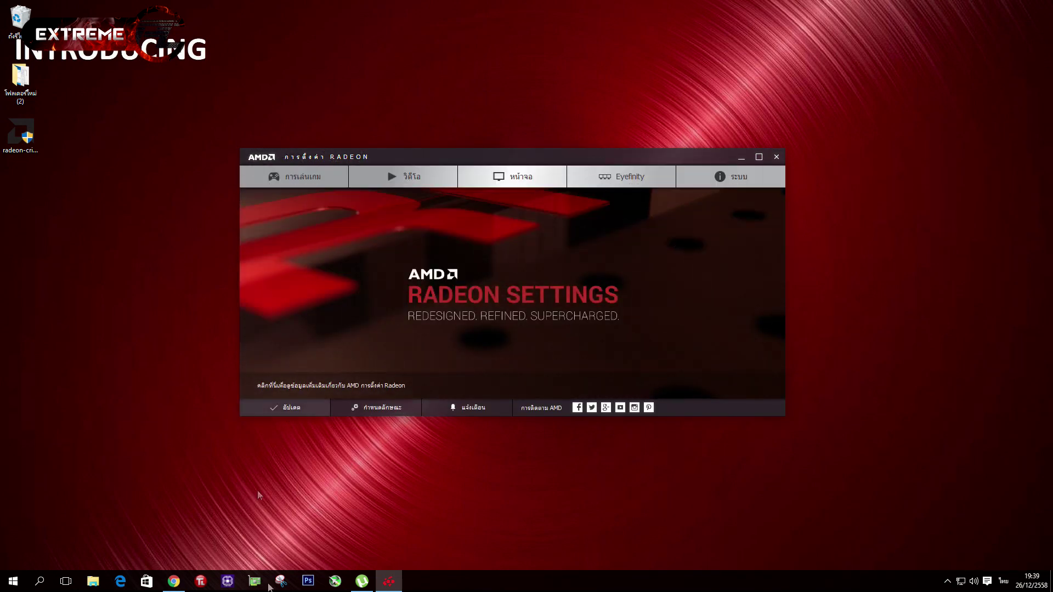
click(372, 411)
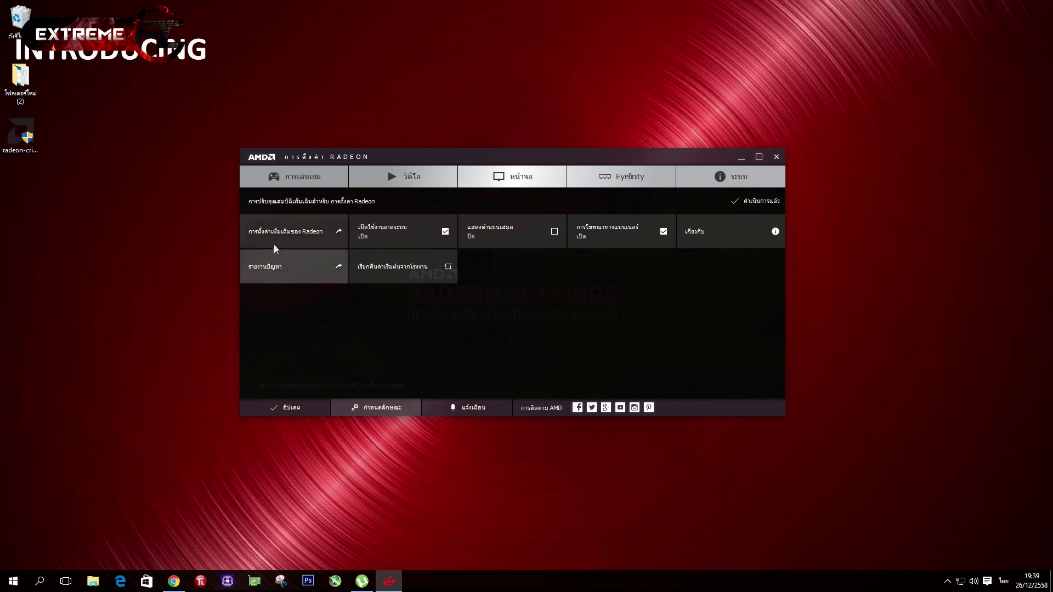
click(340, 237)
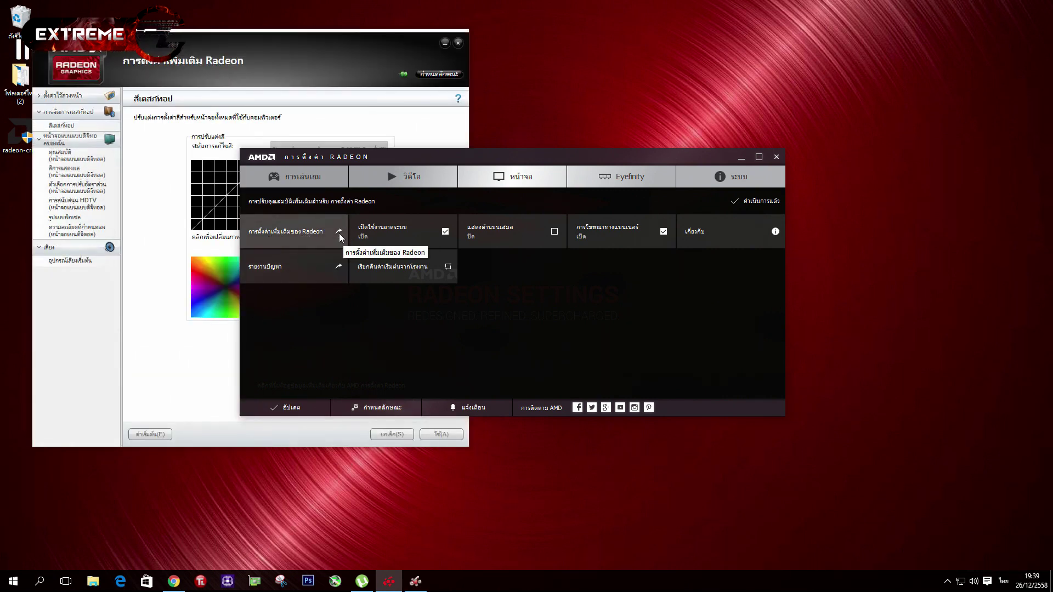
drag(371, 38, 662, 99)
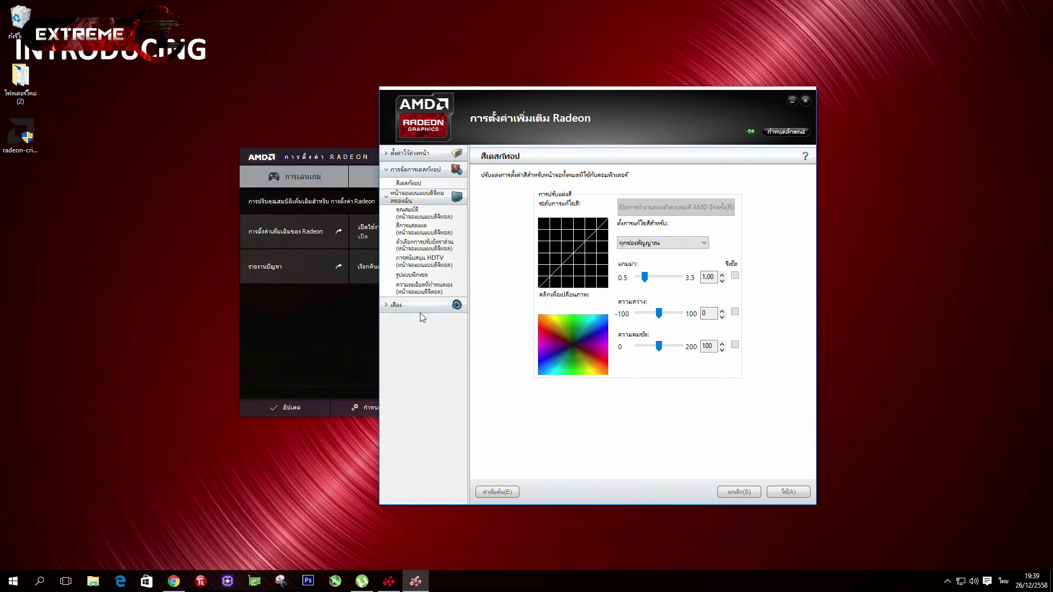
Look through the default audio device, HDTV support, scaling options, display colour and desktop colour pages.
click(411, 323)
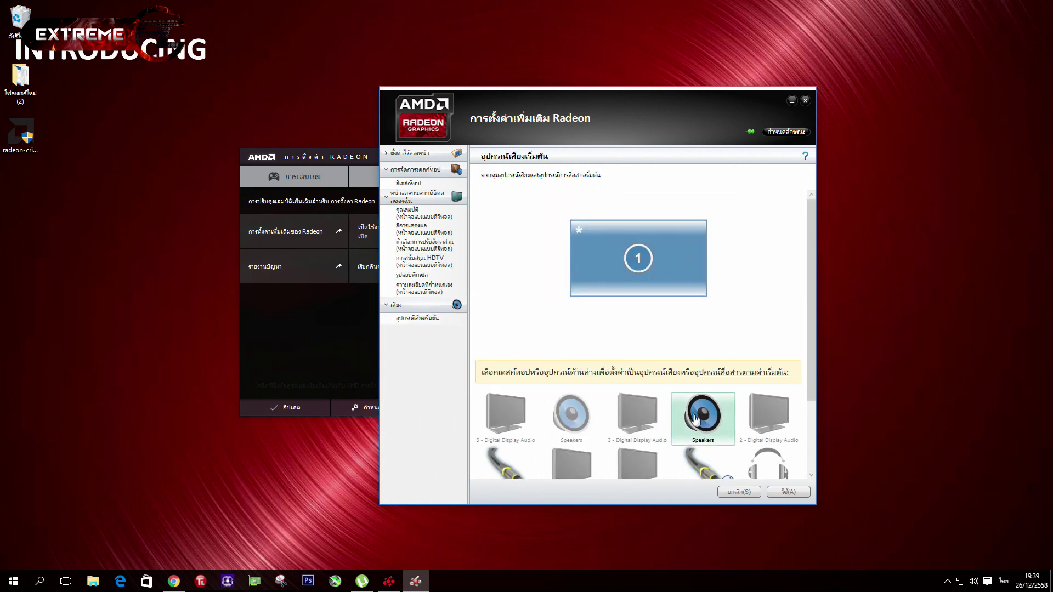
click(422, 262)
click(423, 248)
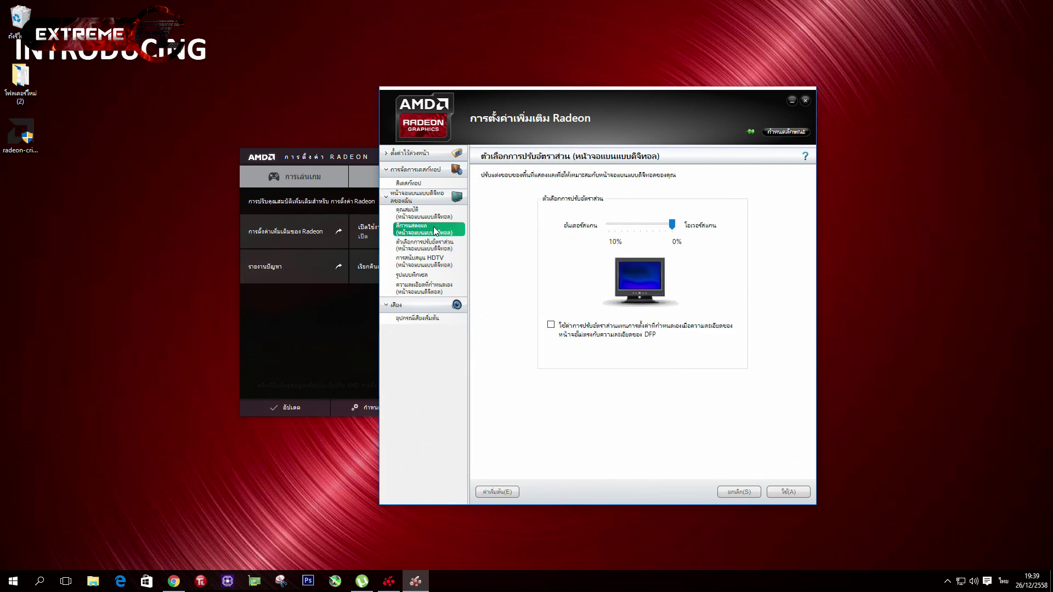
click(435, 228)
click(424, 245)
click(422, 261)
click(418, 185)
Expand the presets, open the form for adding a preset to view it, and cancel it.
click(388, 153)
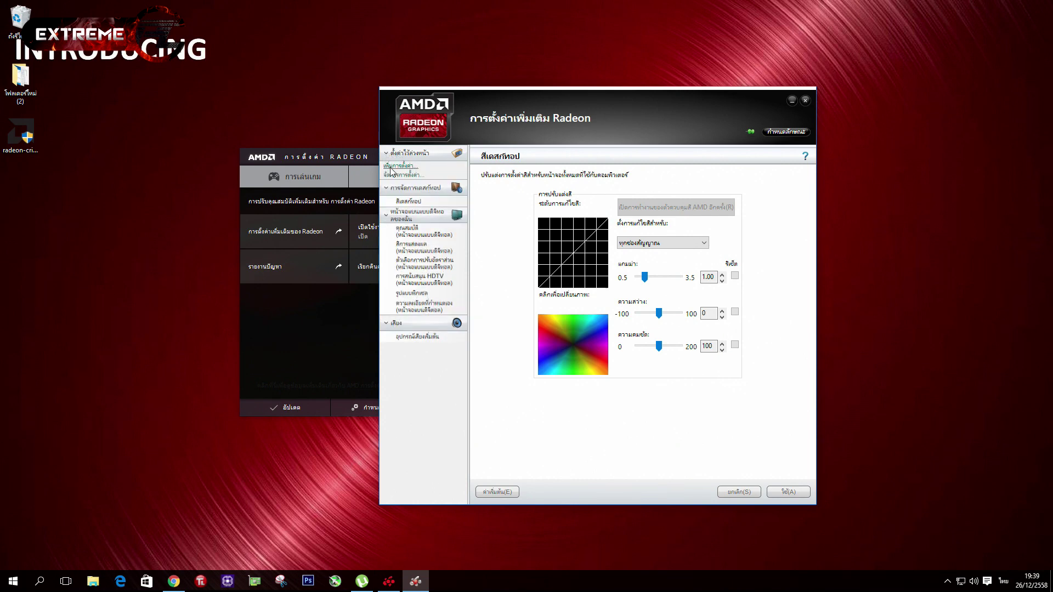
click(397, 166)
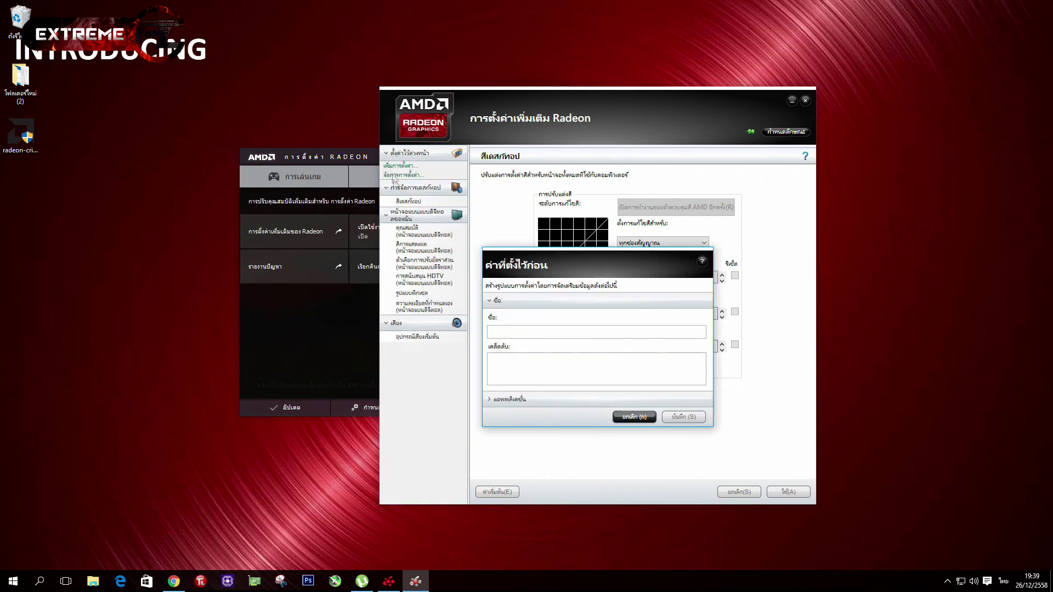
click(634, 417)
Review the digital flat panel's properties, colour, HDTV support and pixel format pages, and close Radeon Additional Settings.
click(423, 231)
click(423, 247)
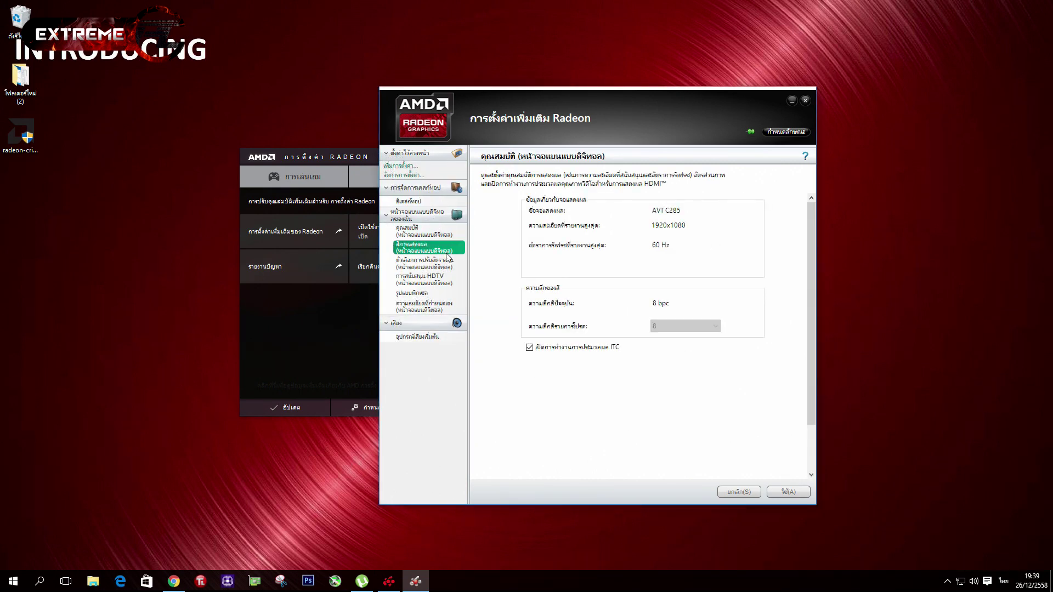
click(428, 279)
click(417, 293)
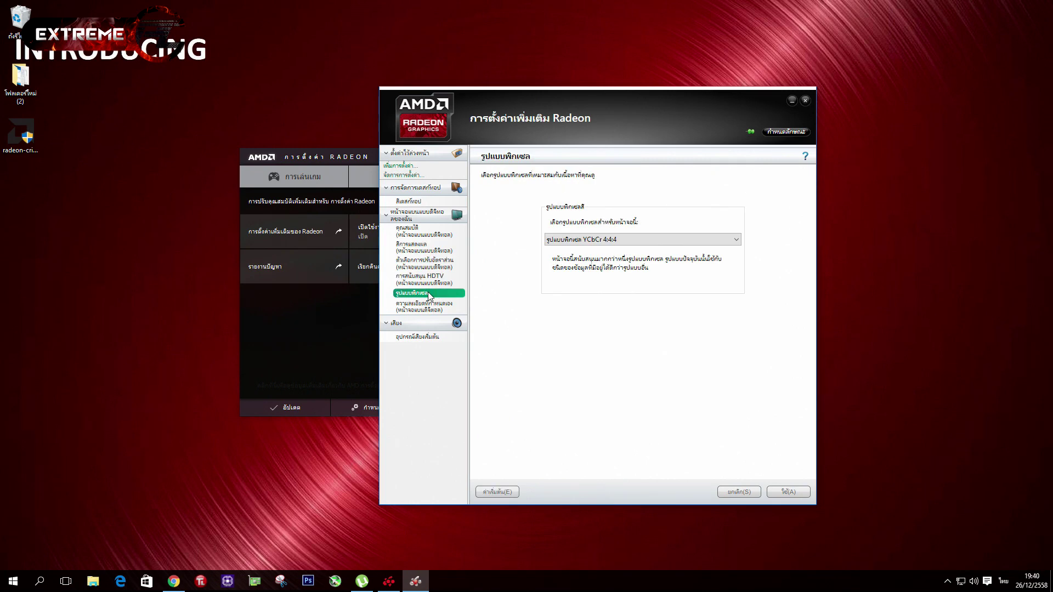
click(427, 282)
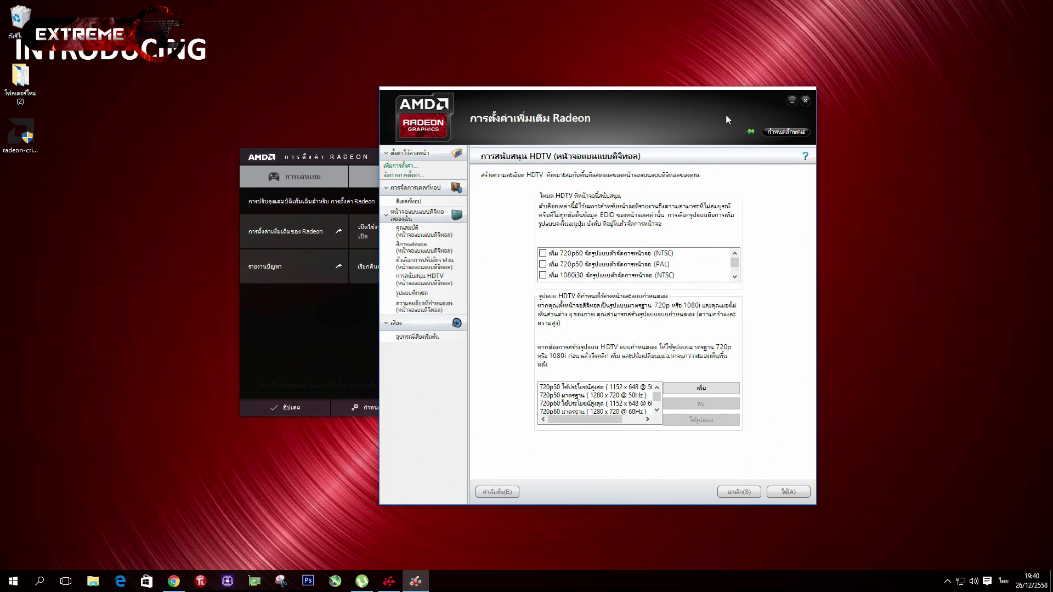
drag(723, 113, 620, 160)
key(alt+F4)
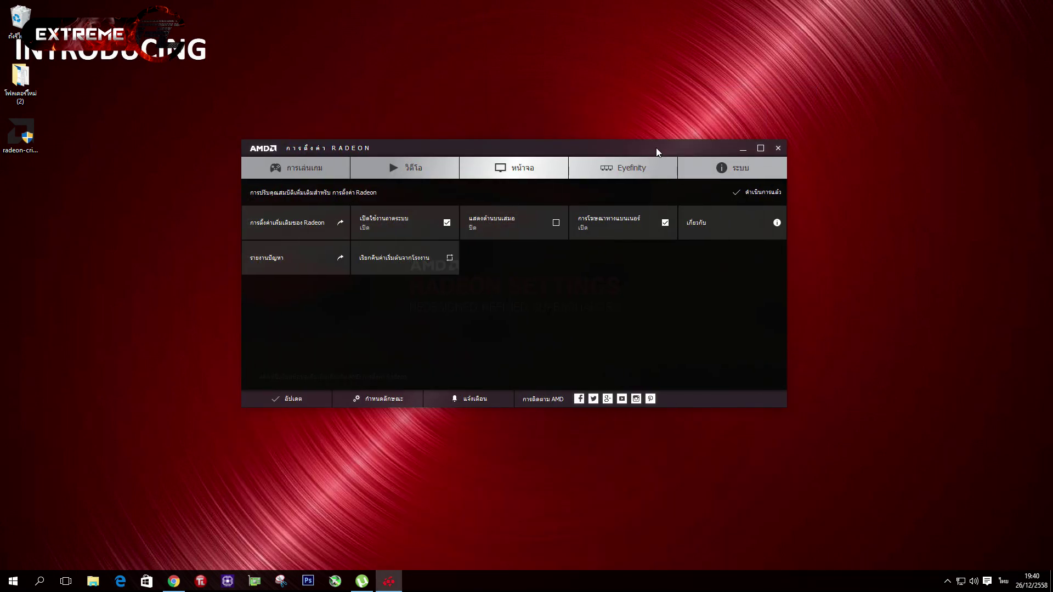